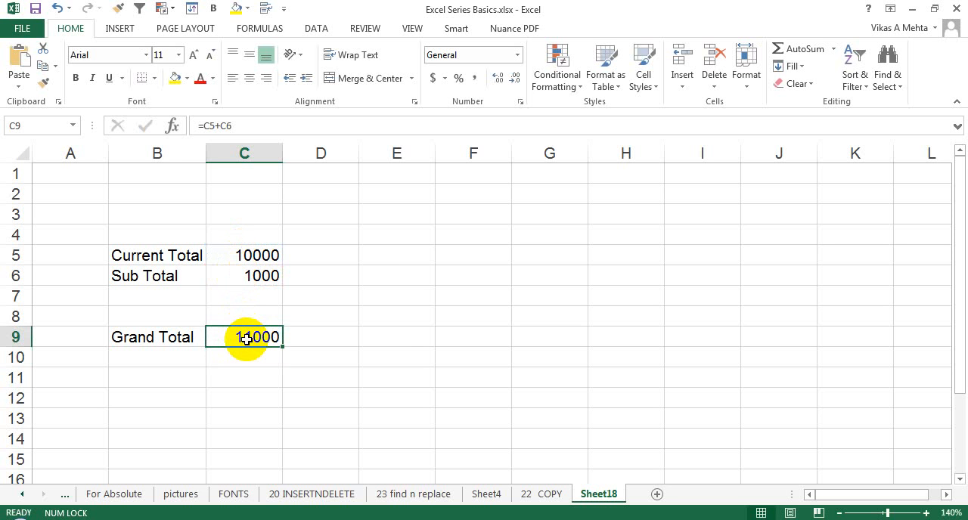
- Review the Current Total and Sub Total on Sheet18, then the total cells on Sheet4 and 23 find n replace
drag(260, 254, 264, 280)
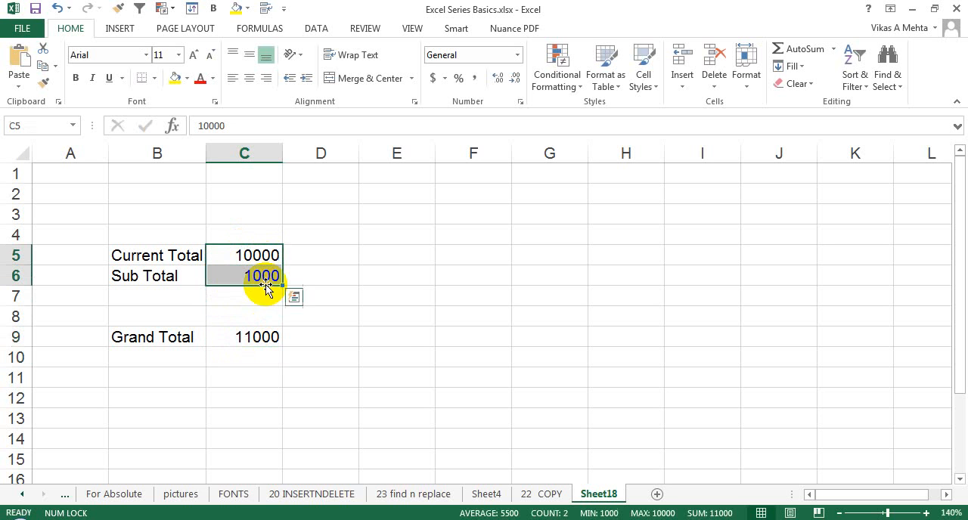
click(487, 495)
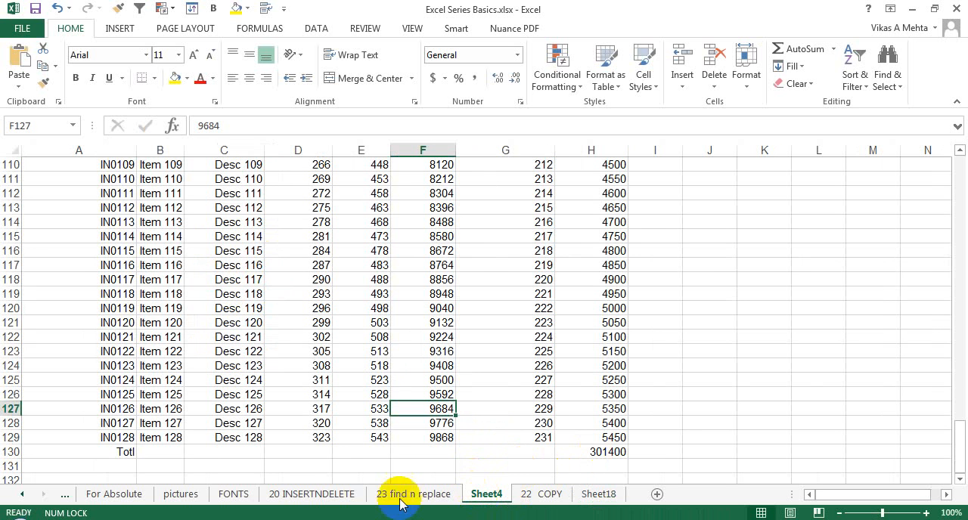
click(608, 453)
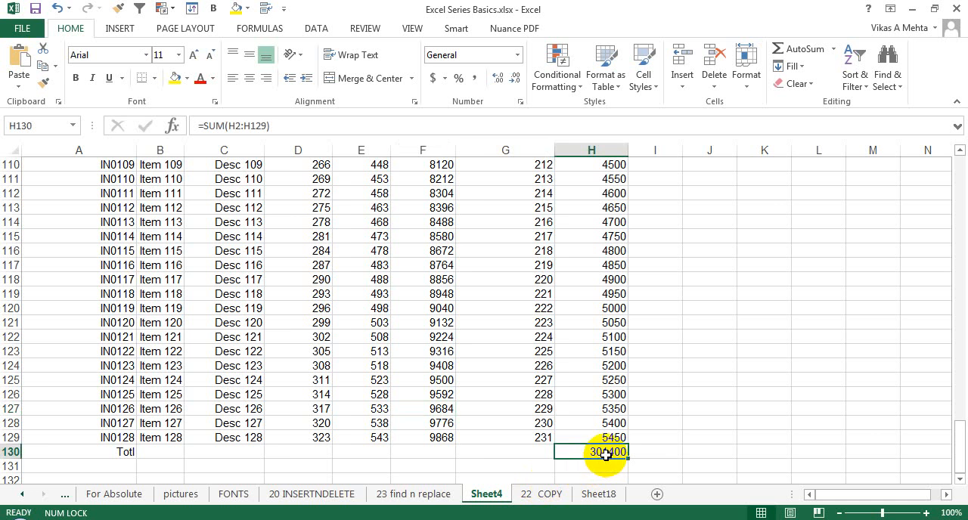
click(395, 493)
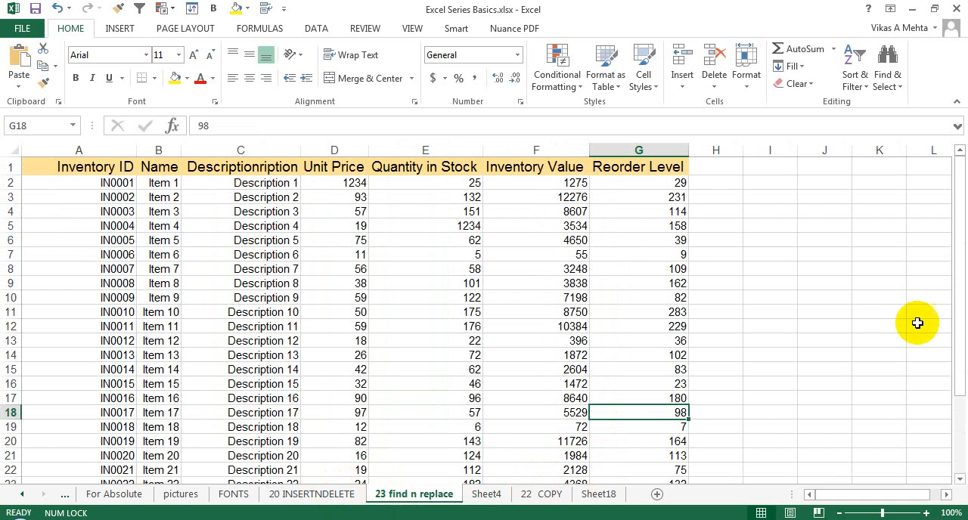
drag(954, 318, 960, 414)
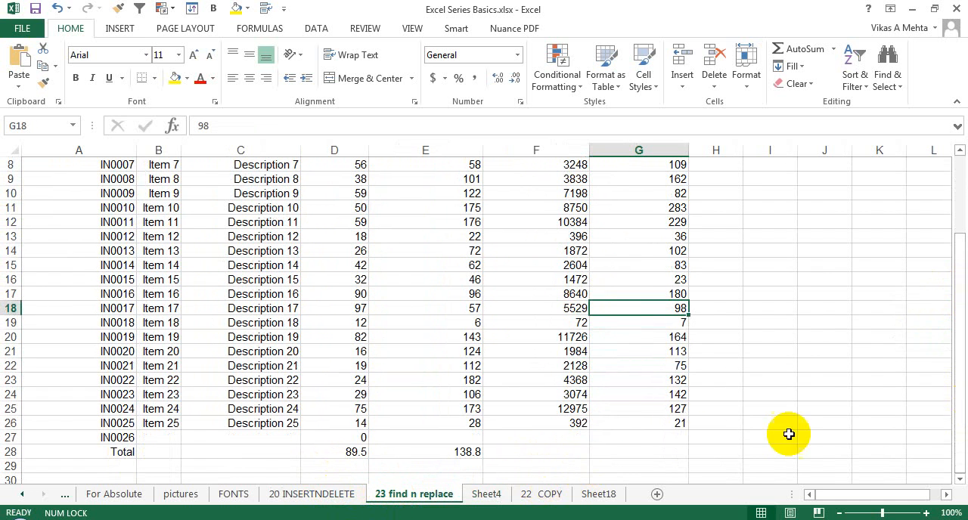
click(463, 450)
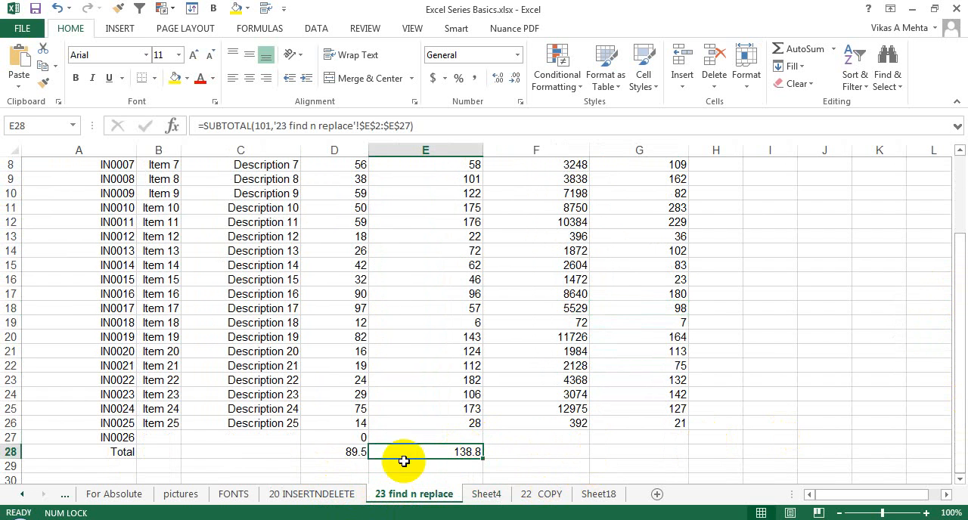
click(340, 452)
- Look through the 20 INSERTNDELETE, FONTS, pictures, For Absolute and Formulas 8 sheets for totals, inspecting cell D6 on Formulas 8
click(273, 500)
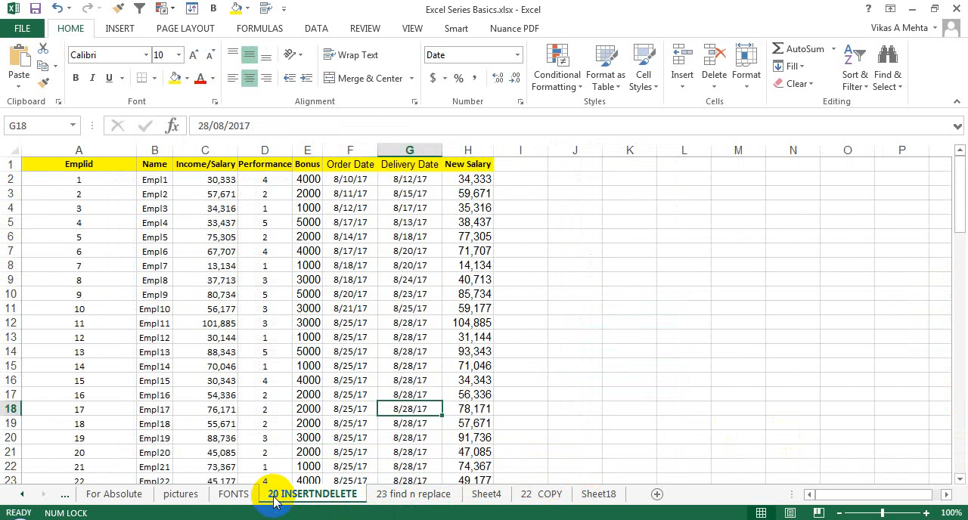
click(964, 280)
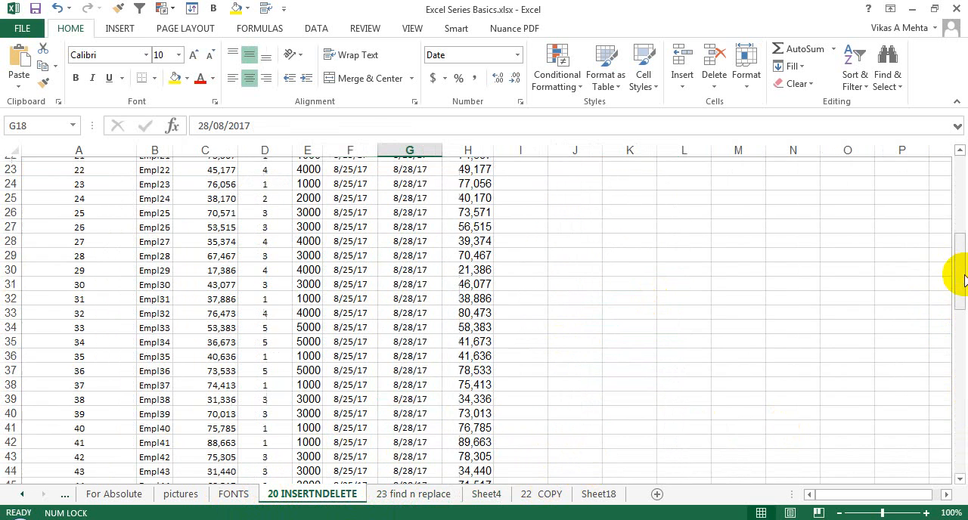
drag(960, 274, 961, 352)
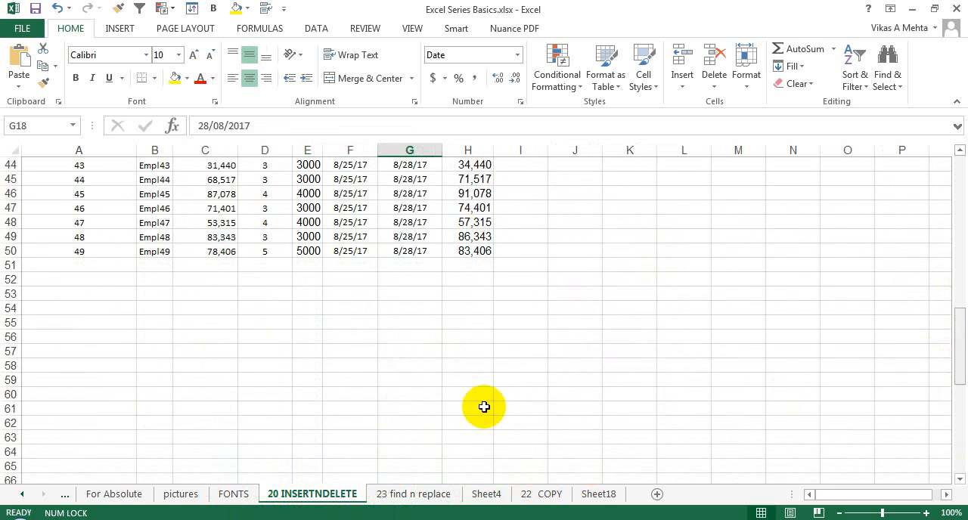
click(233, 494)
click(187, 495)
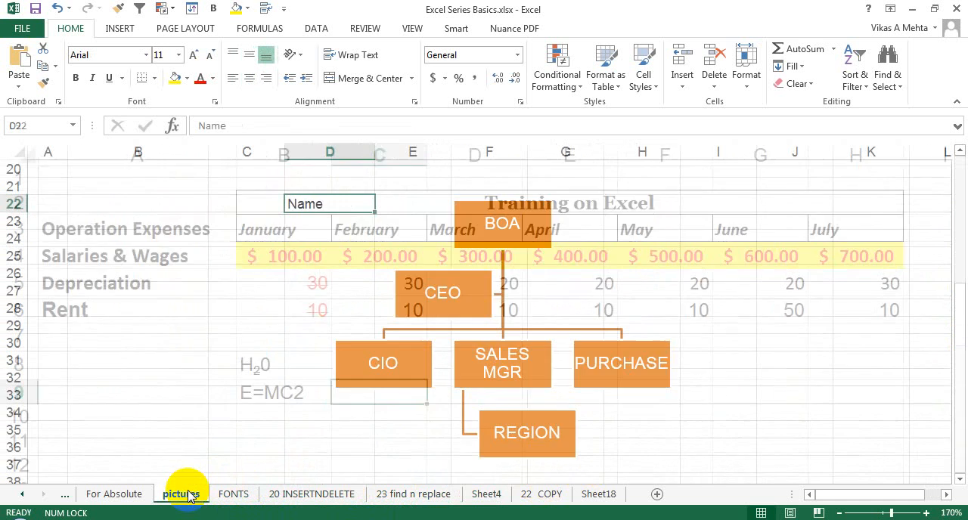
click(121, 494)
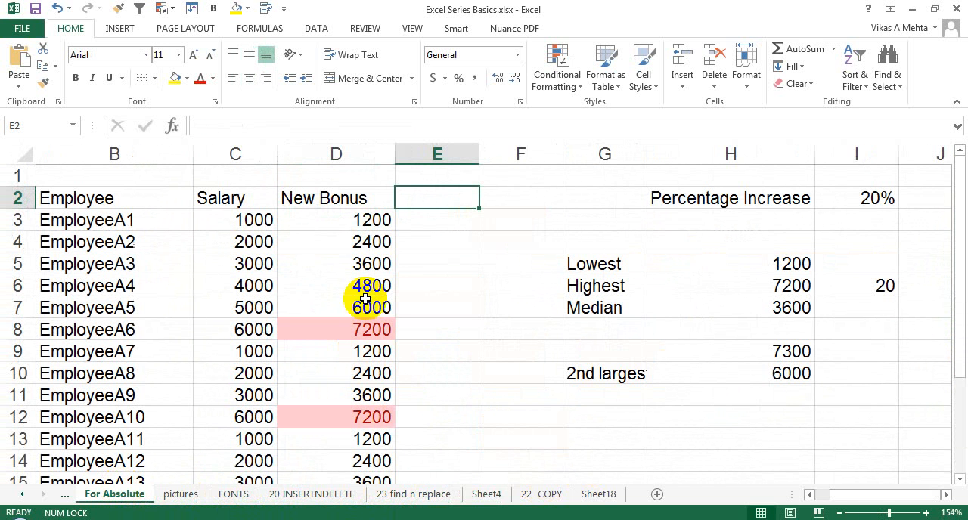
click(21, 494)
click(111, 494)
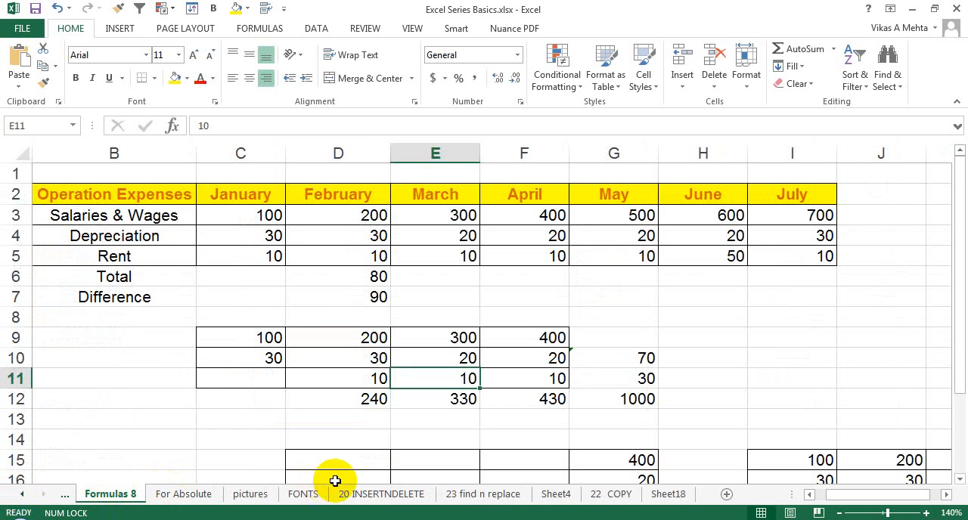
click(366, 276)
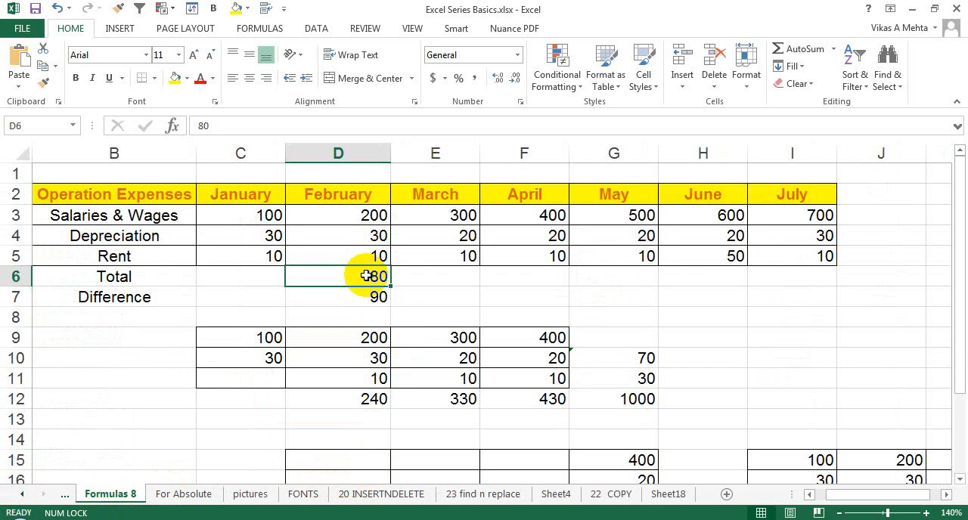
- On Sheet18, start a new Grand Total formula in C9 that adds C5 and C6
click(666, 496)
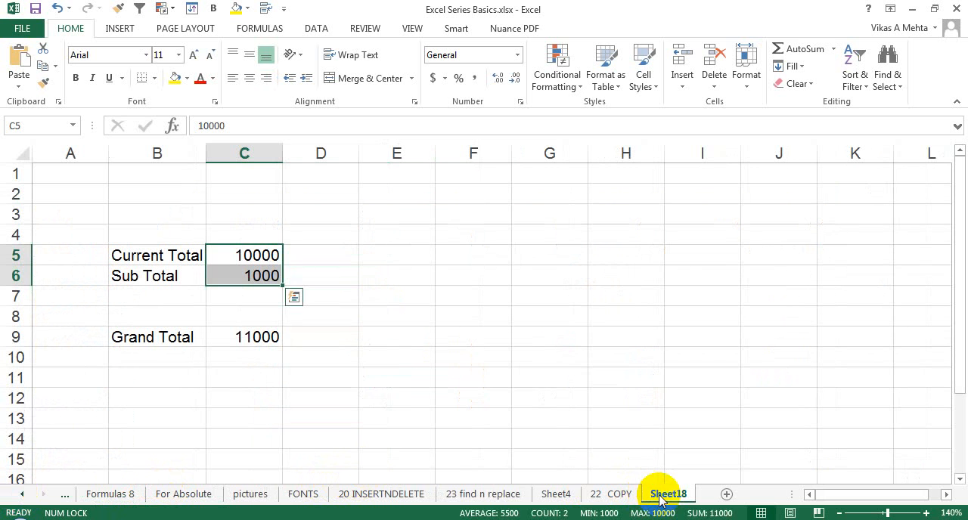
click(263, 340)
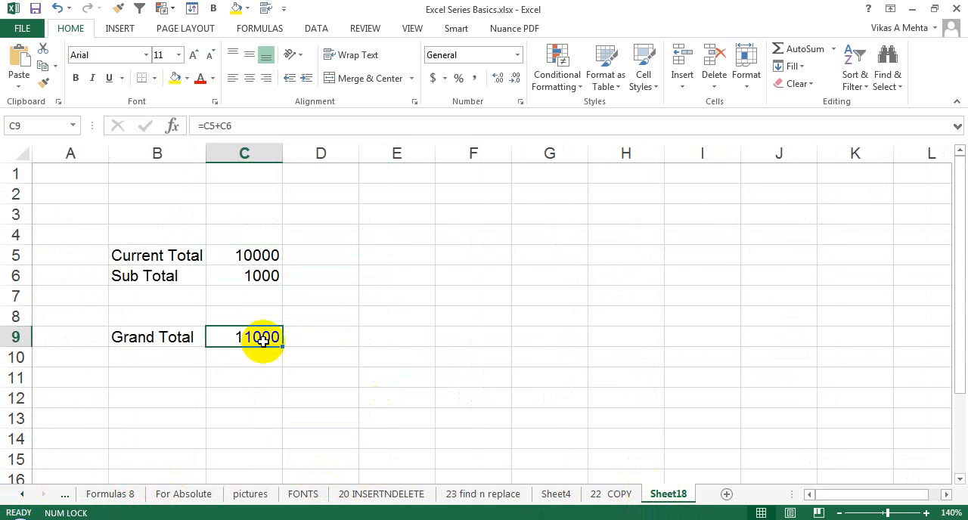
text(=)
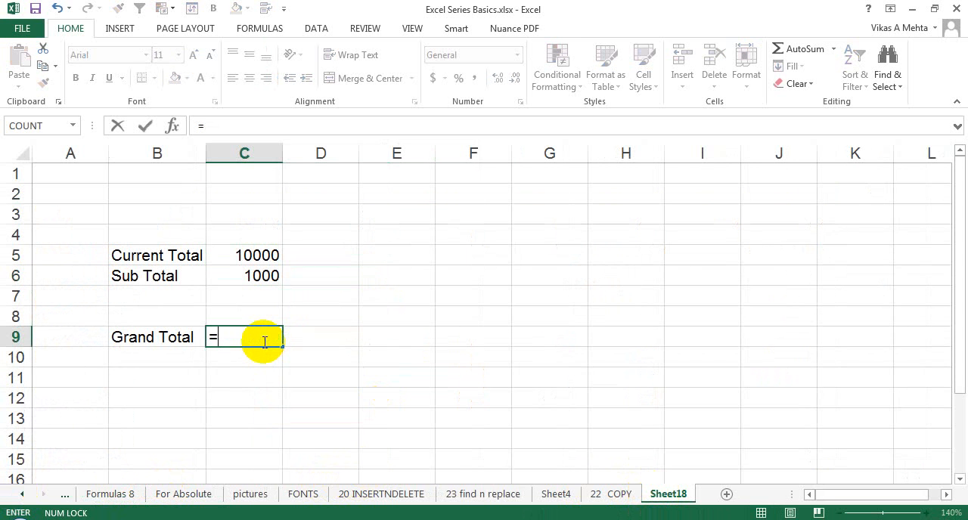
click(266, 263)
text(+)
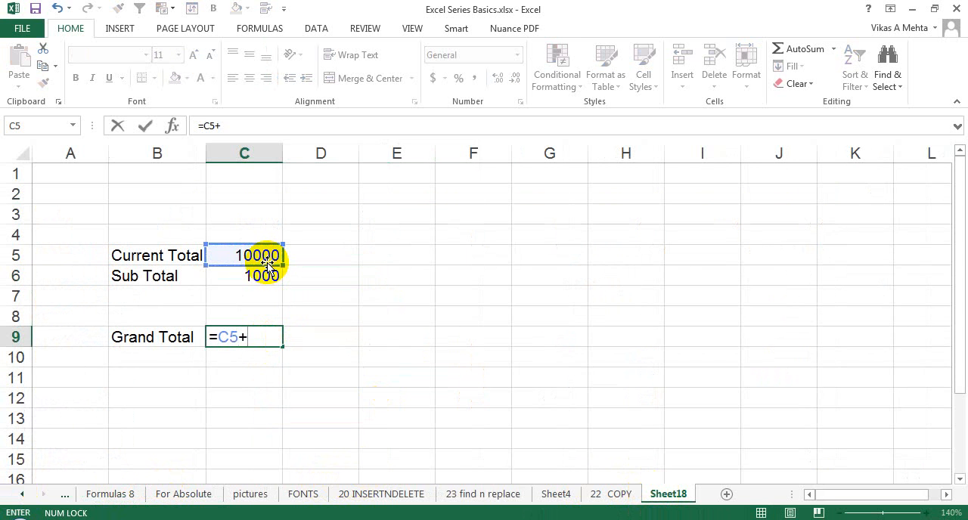
click(256, 278)
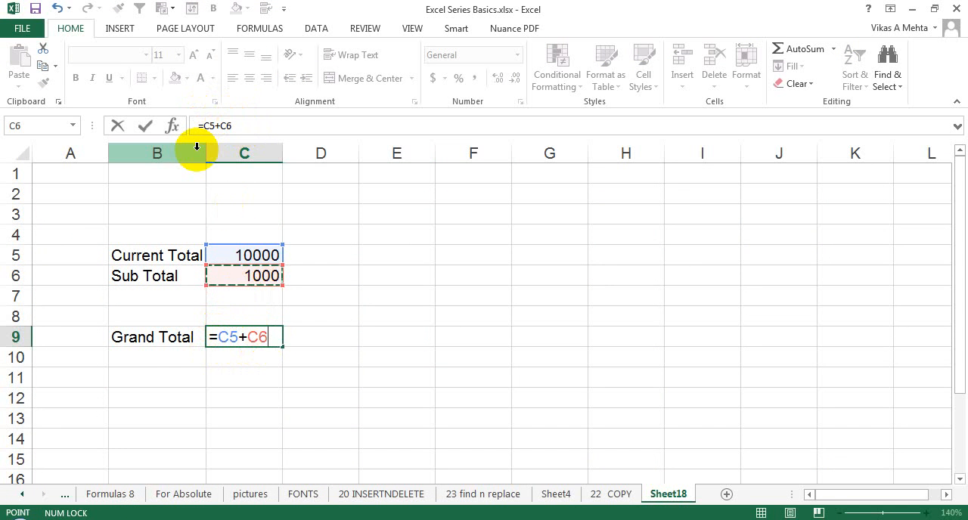
- Extend the Grand Total formula with the Sales total in cell H4 of the 22 COPY sheet
text(+)
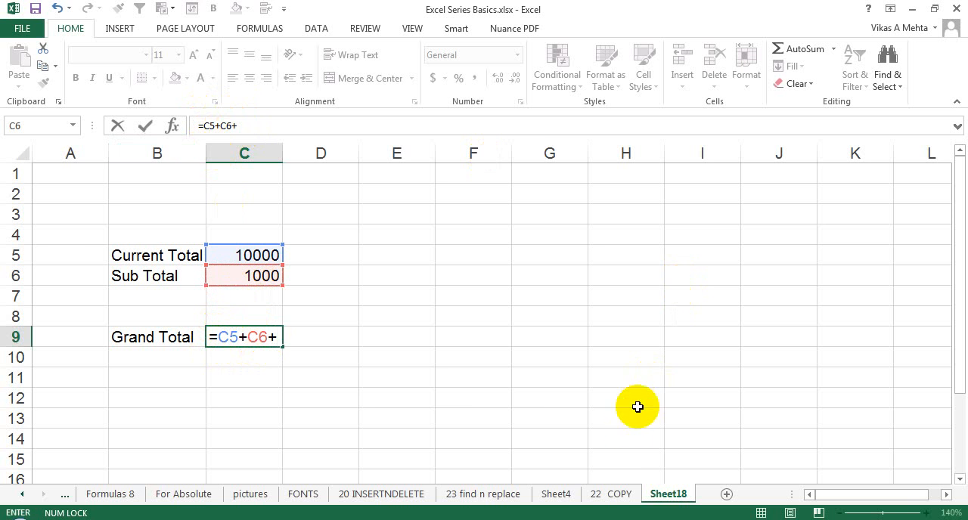
click(614, 495)
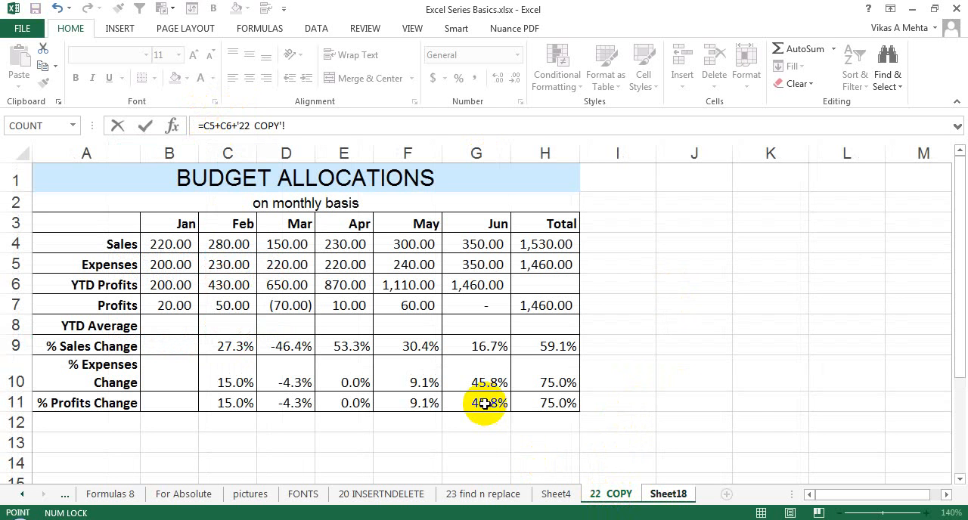
click(555, 244)
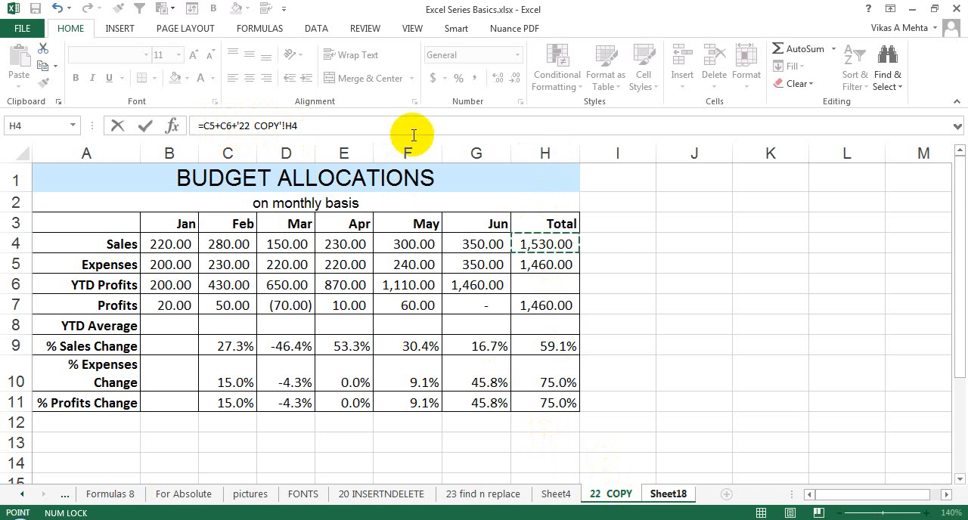
- Add the Quantity in Stock total in cell E28 of the 23 find n replace sheet to the formula
text(+)
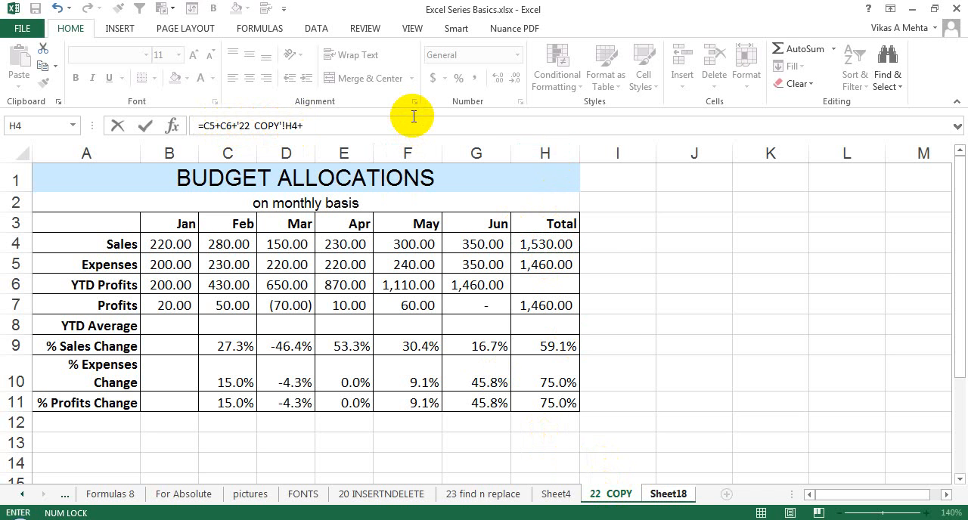
click(513, 499)
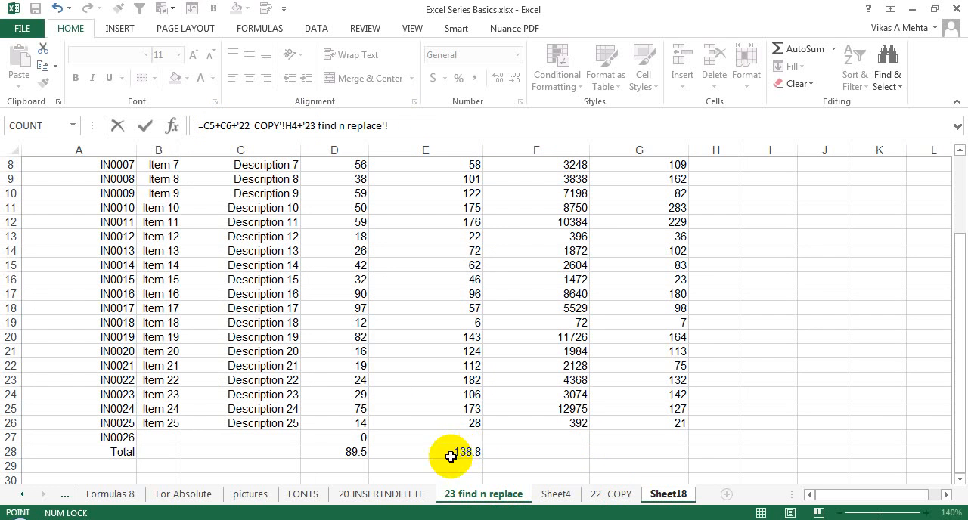
click(403, 497)
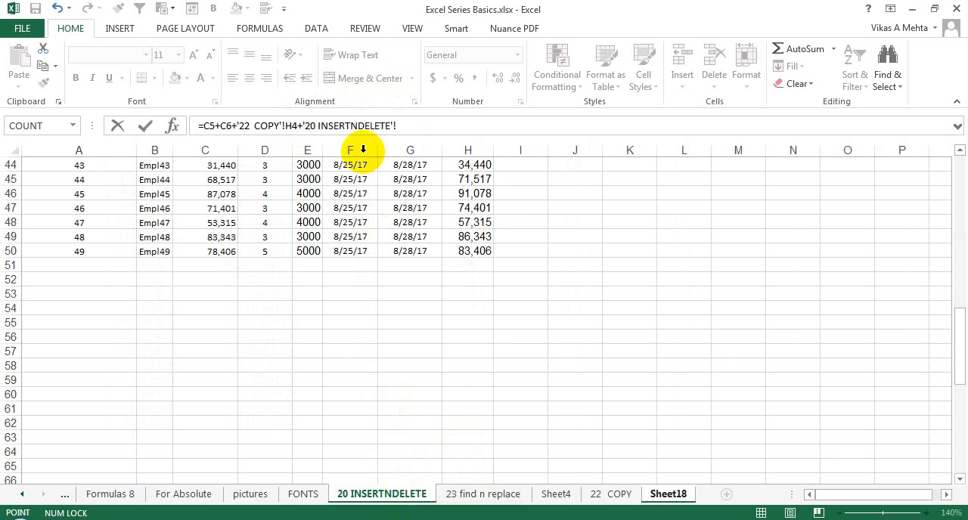
click(512, 495)
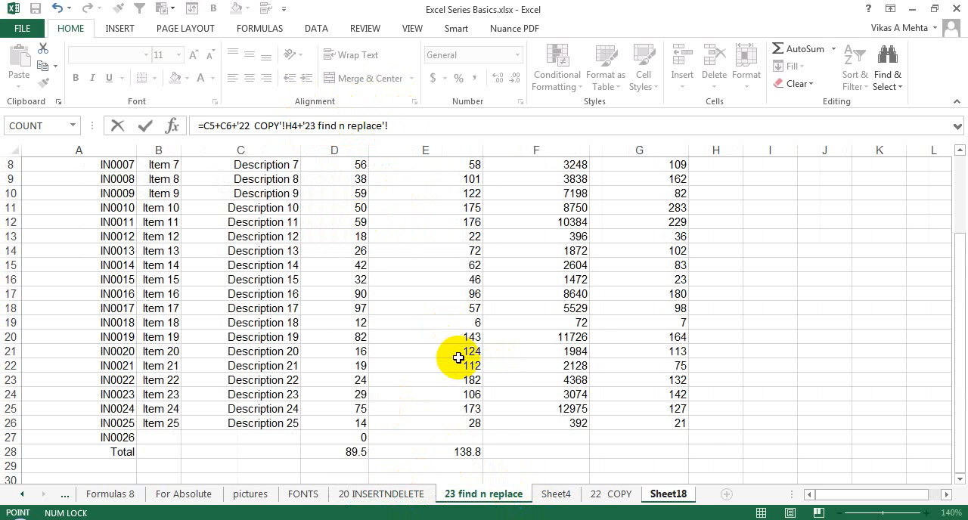
click(452, 452)
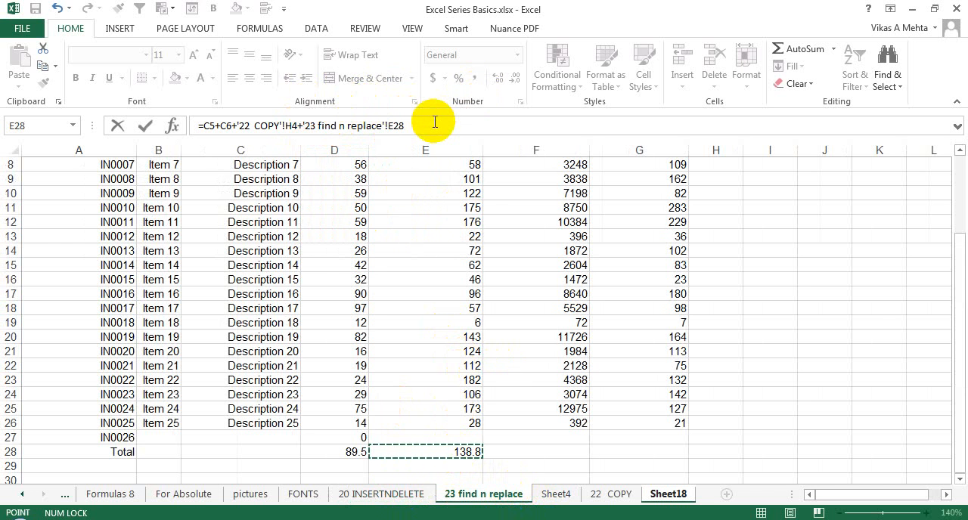
- Add the February total in cell D6 of the Formulas 8 sheet and complete the Grand Total formula
text(+)
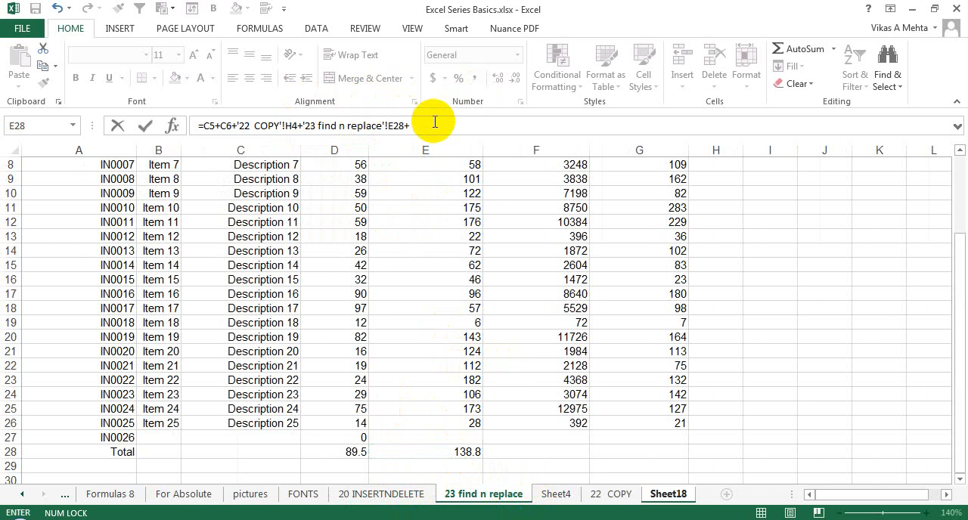
click(320, 497)
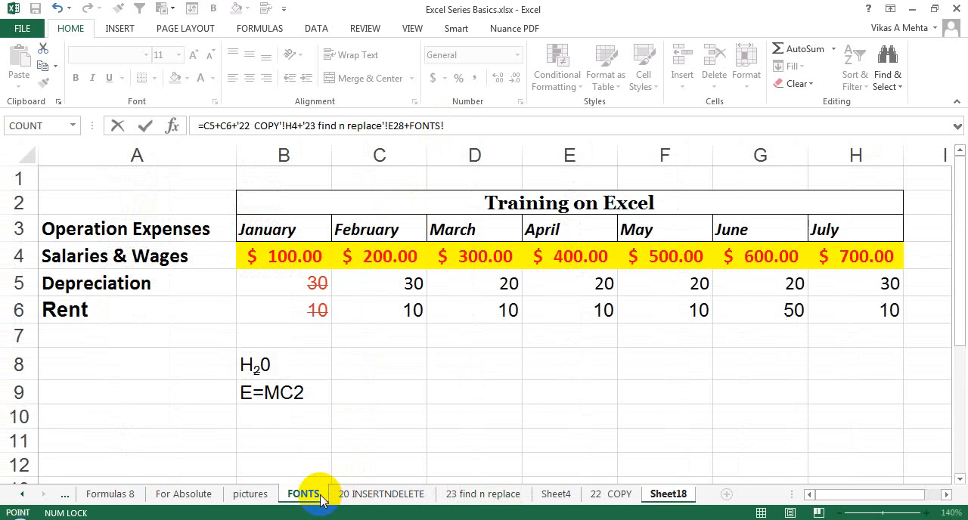
click(257, 496)
click(190, 494)
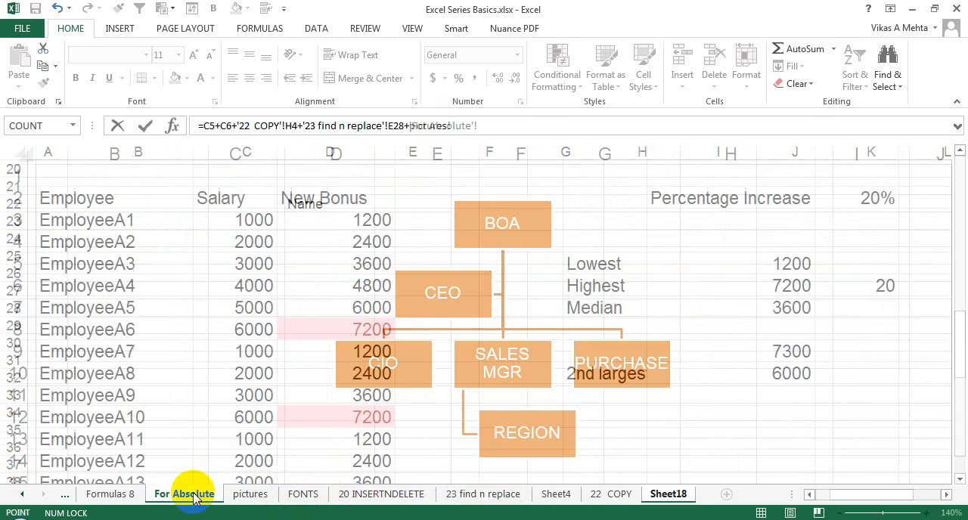
click(120, 495)
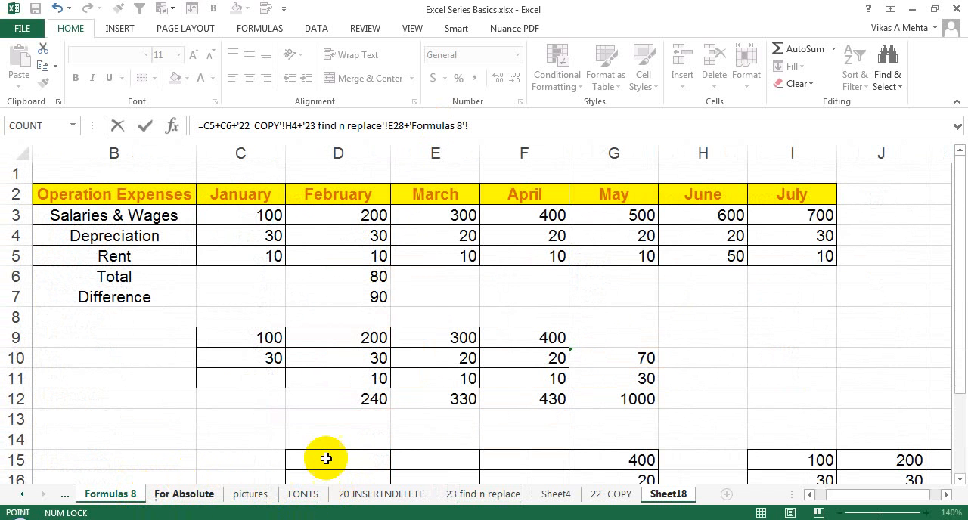
click(379, 277)
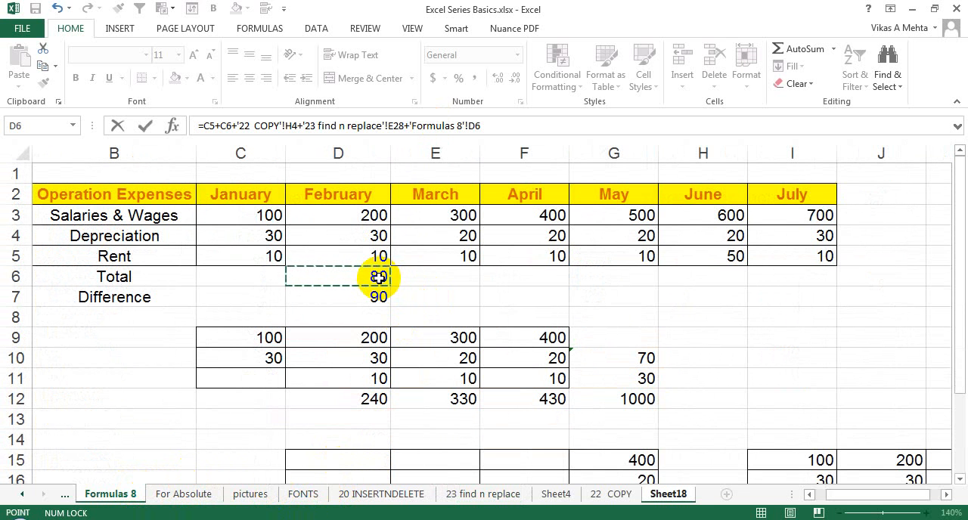
key(Return)
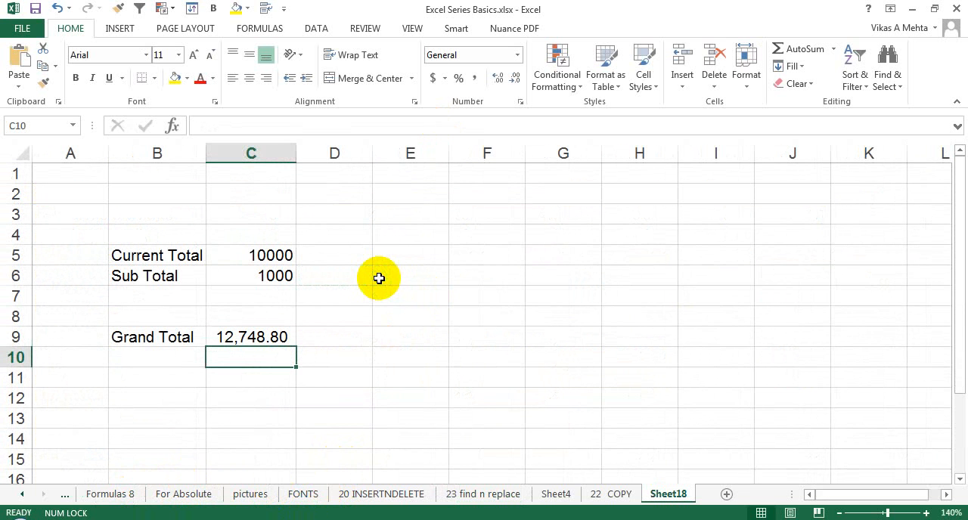
- Open the Grand Total formula in C9 of Sheet18 and review its references to the other sheets
click(270, 337)
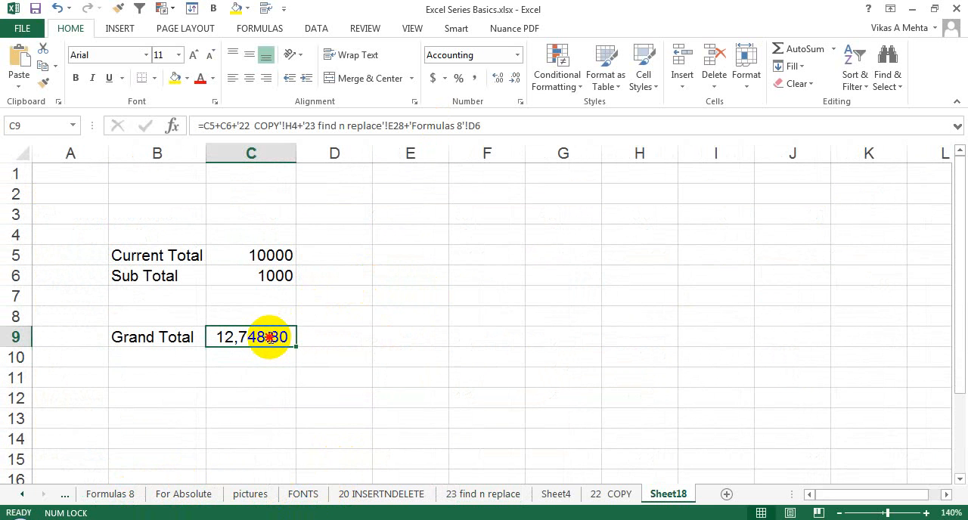
double_click(269, 337)
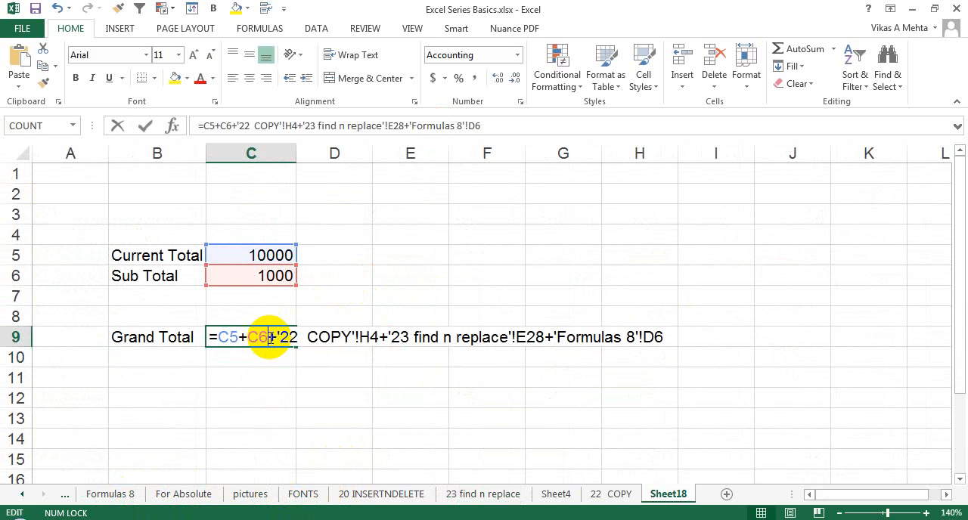
click(318, 337)
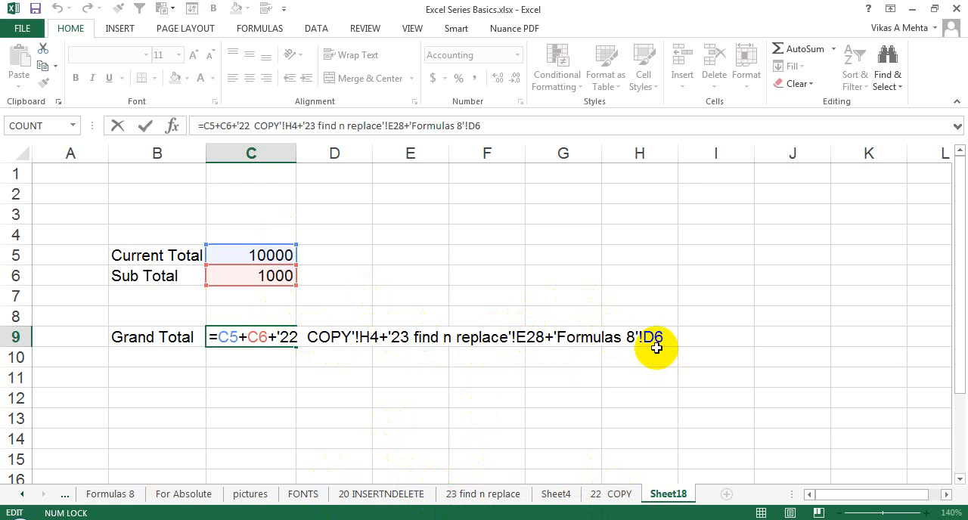
- Recheck the part of the Grand Total formula in C9 that refers to the 23 find n replace sheet
drag(655, 347, 627, 340)
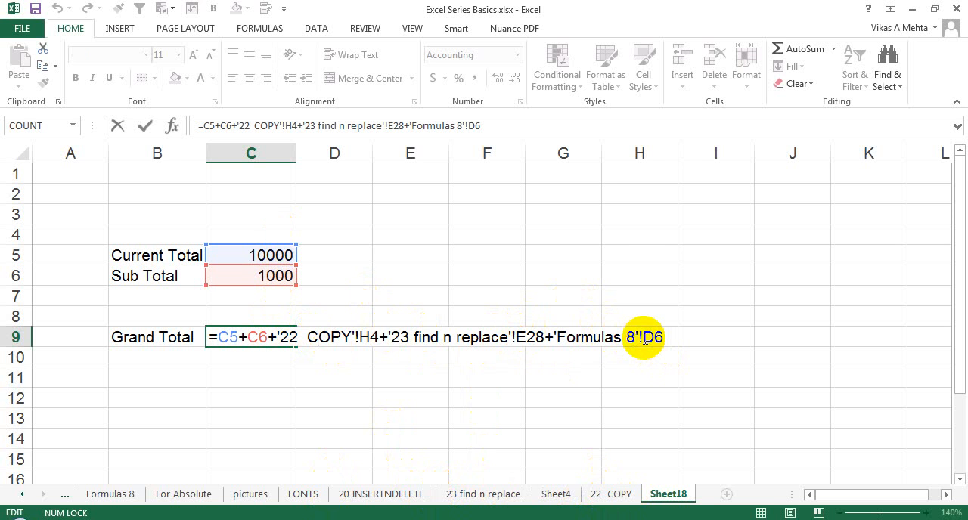
key(ctrl+Return)
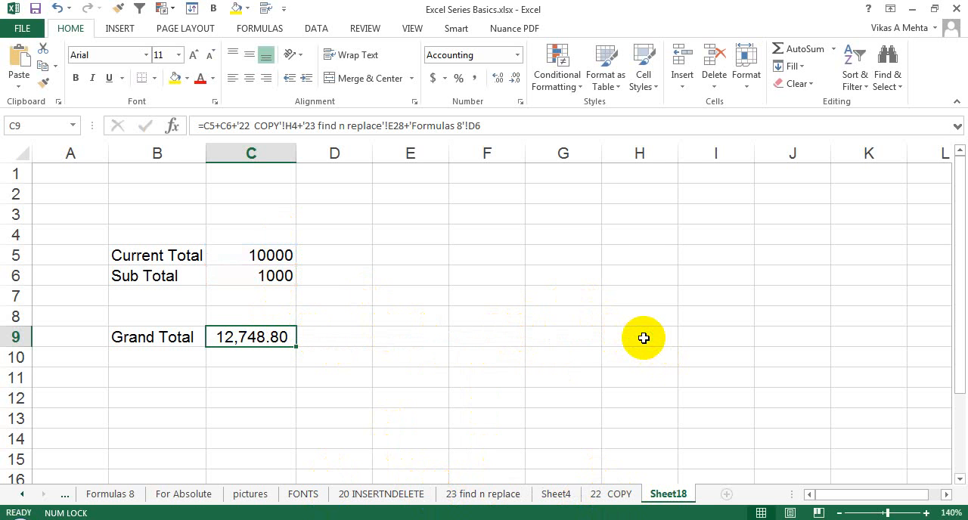
double_click(257, 337)
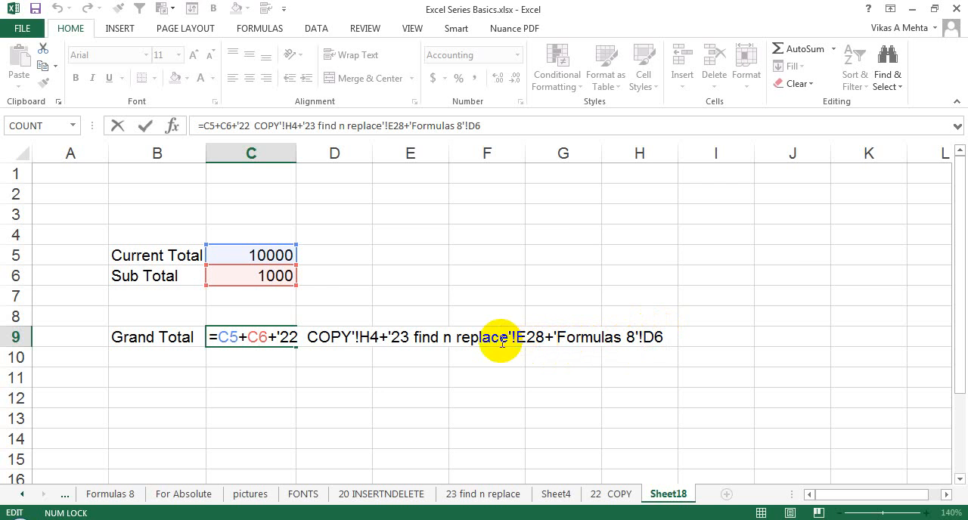
key(Escape)
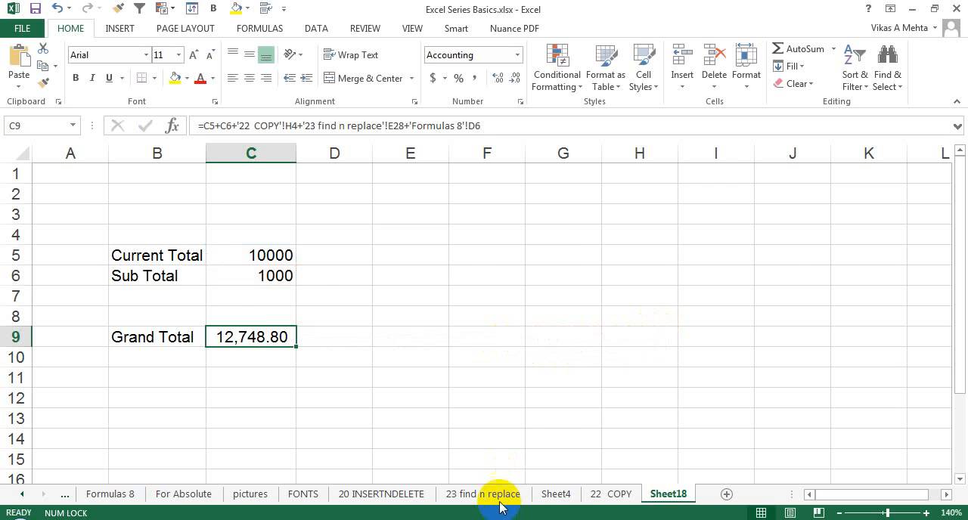
- Change the Quantity in Stock of Item 25 in E26 of the 23 find n replace sheet to 128 and check the column total
click(475, 496)
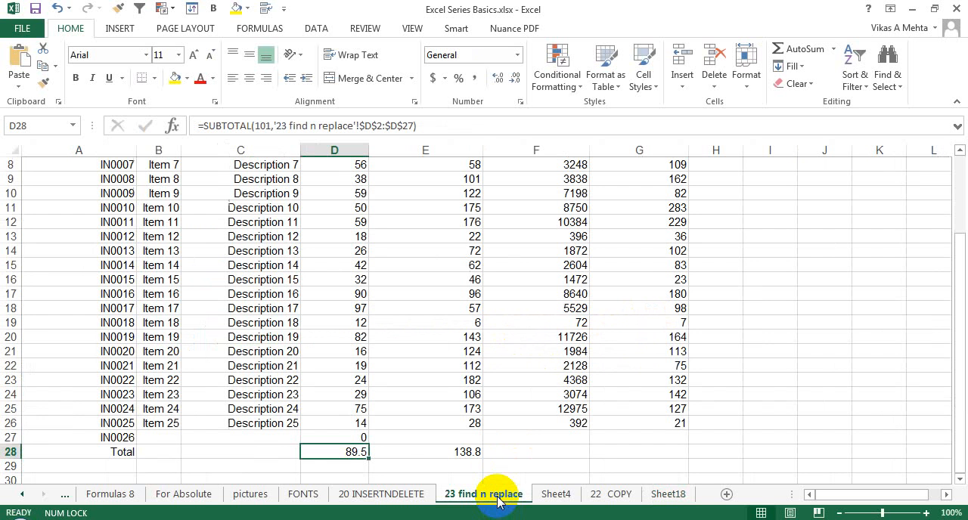
click(456, 453)
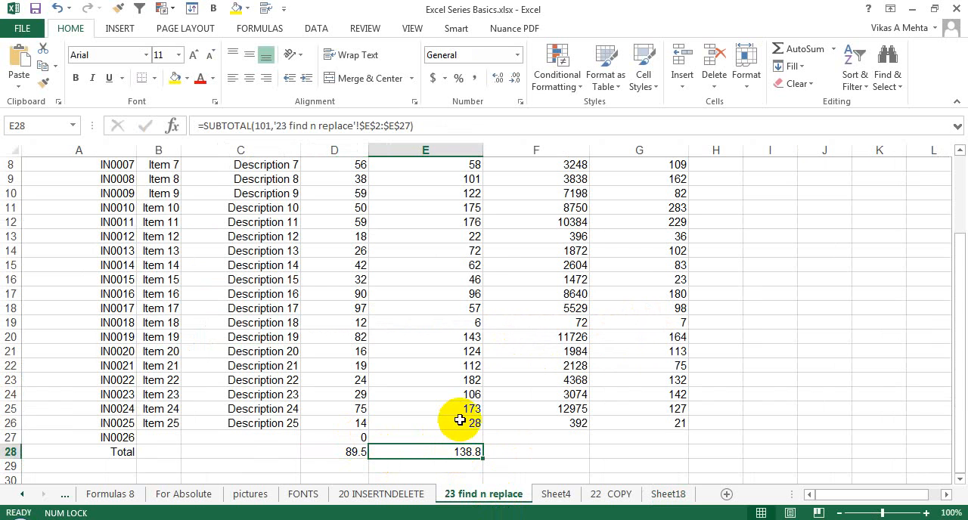
click(463, 421)
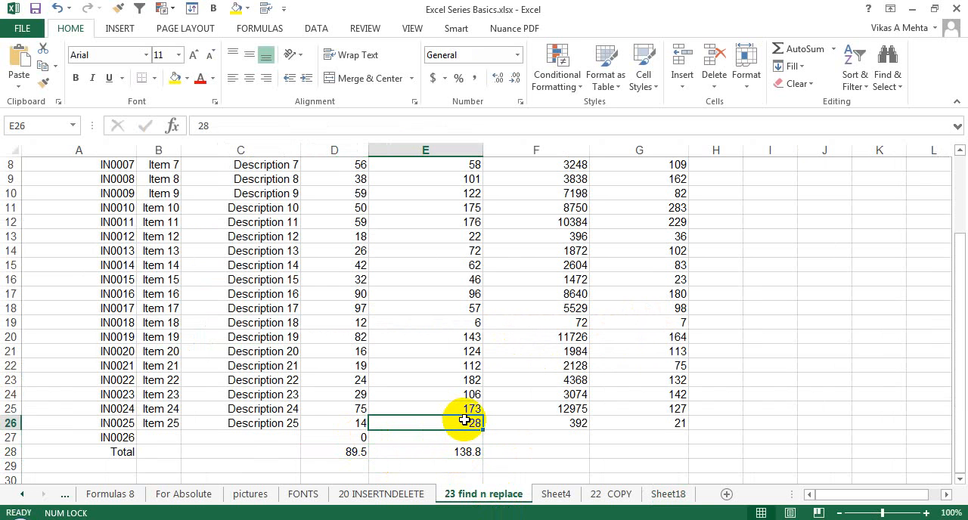
text(128)
key(Return)
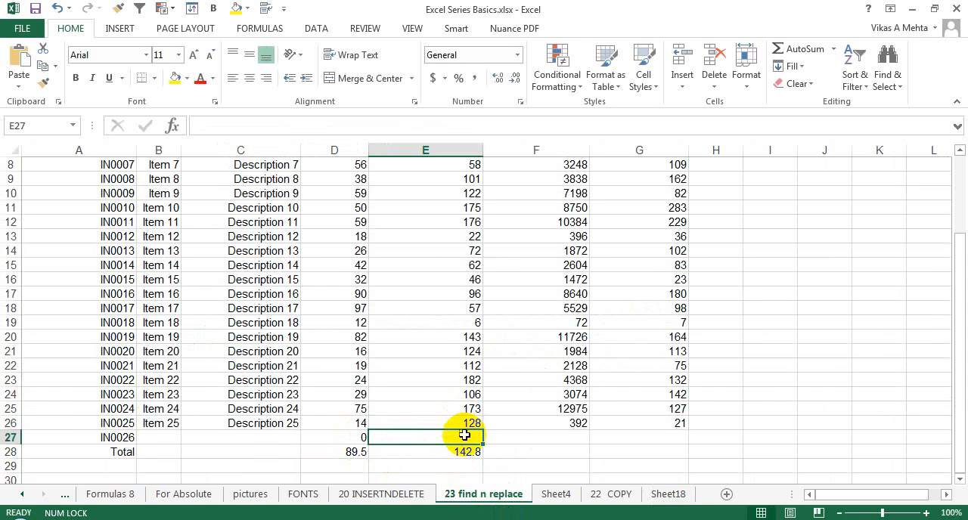
click(464, 451)
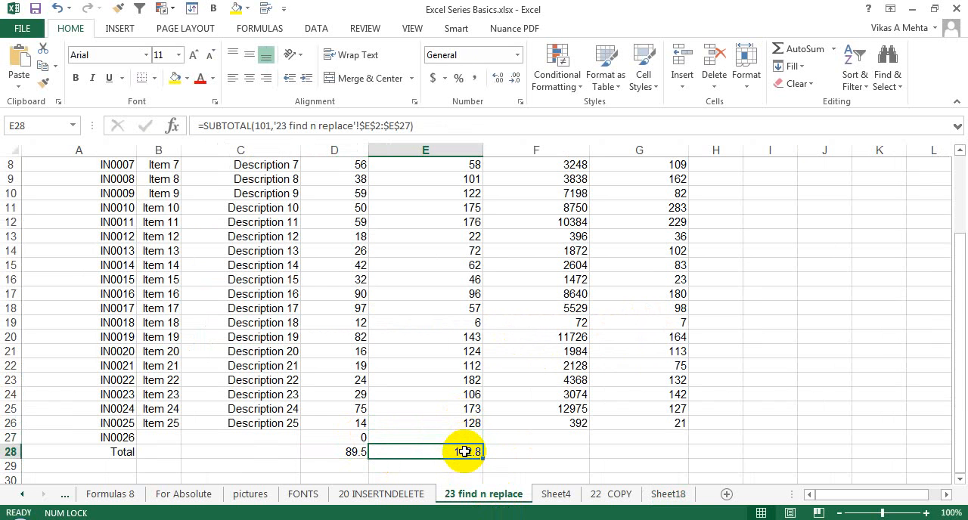
- Return to Sheet18 and check the Grand Total in C9 and its formula against the edited stock quantity
click(654, 494)
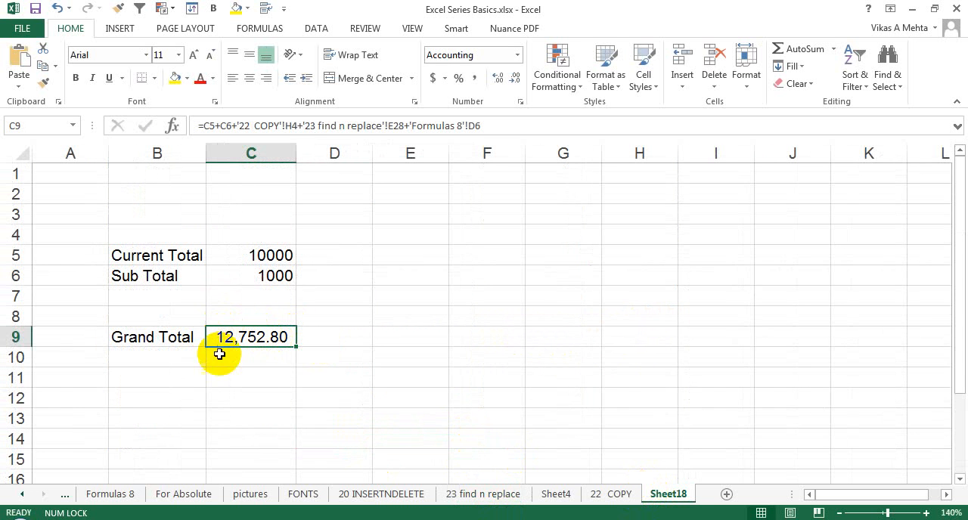
double_click(255, 335)
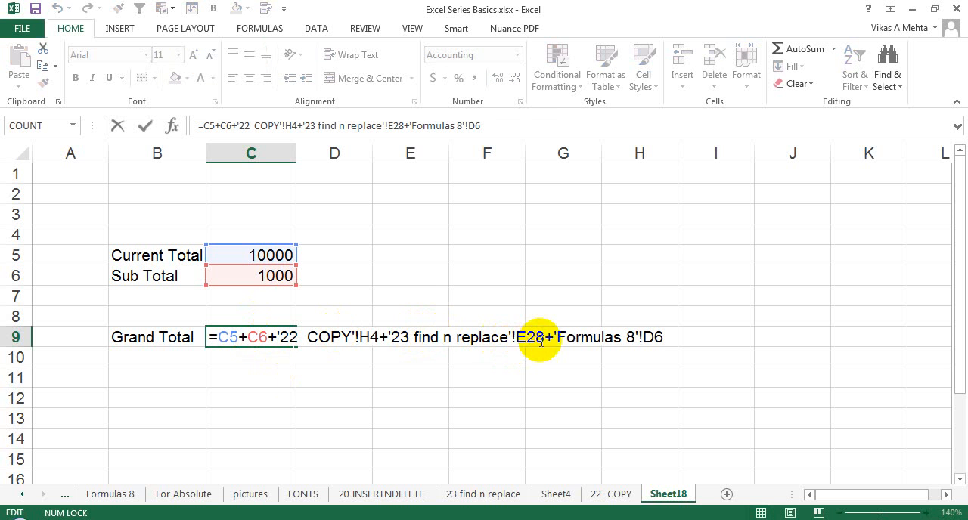
key(Escape)
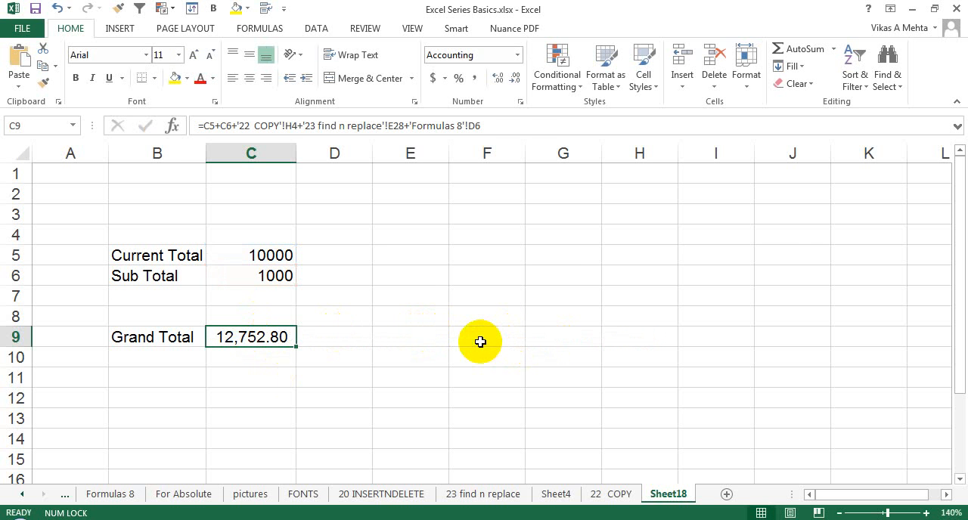
- Set the Quantity in Stock of Item 25 in E26 of the 23 find n replace sheet to 528
click(478, 495)
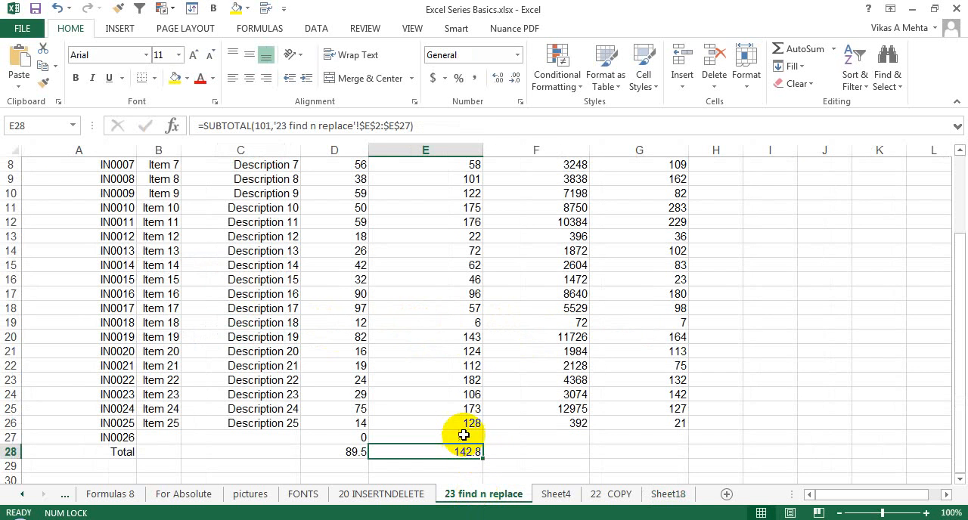
click(467, 423)
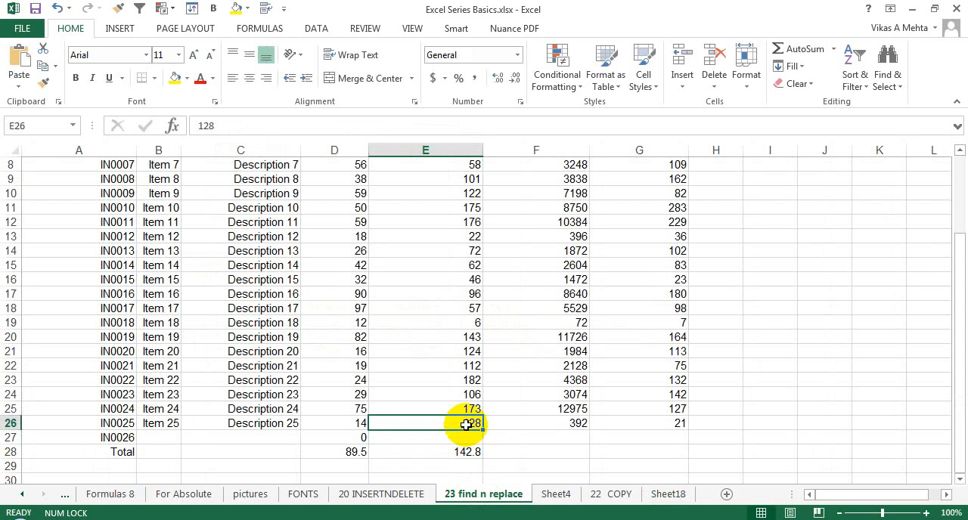
text(528)
key(Return)
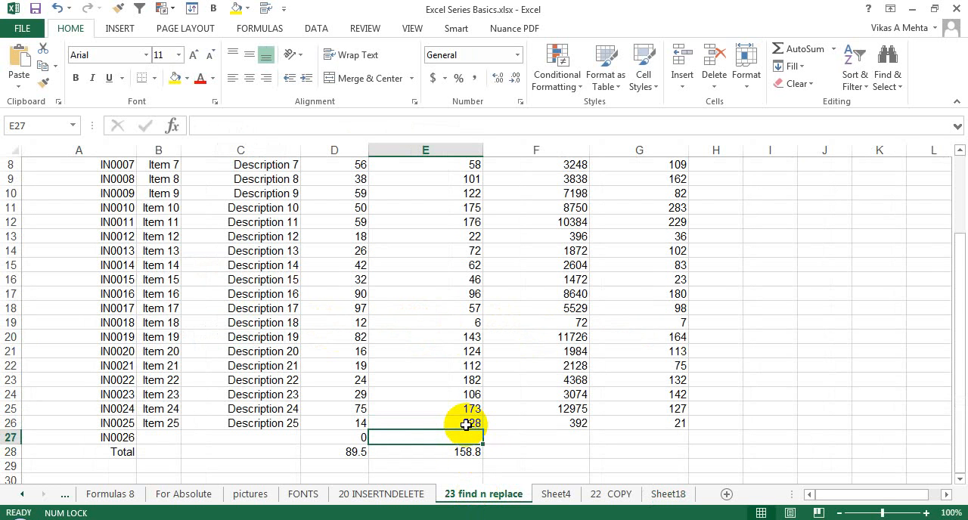
- Review the recalculated Grand Total on Sheet18 and its formula, leaving the formula as it is
click(660, 499)
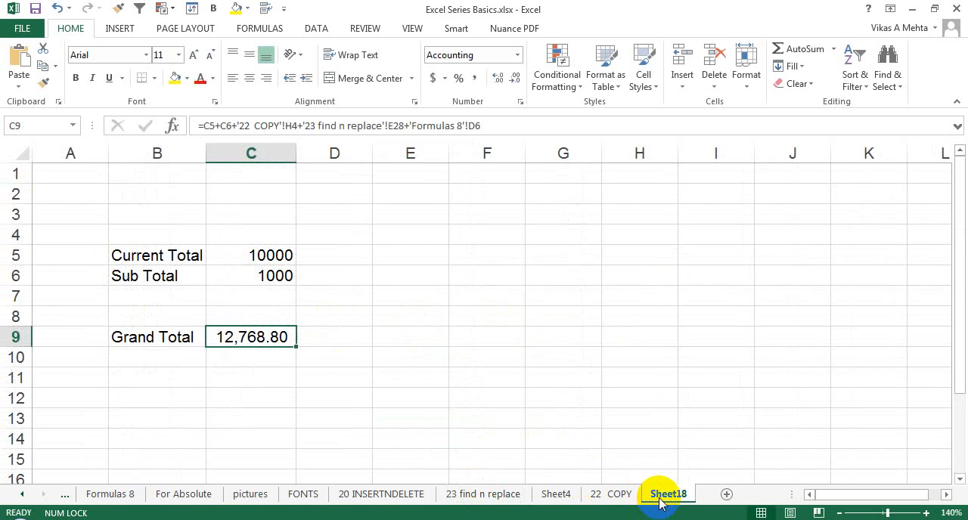
double_click(259, 341)
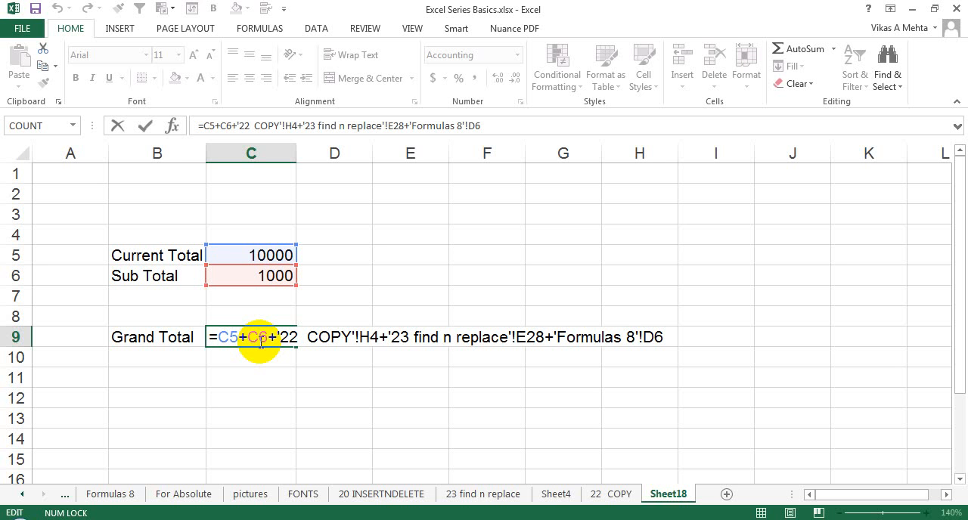
key(Escape)
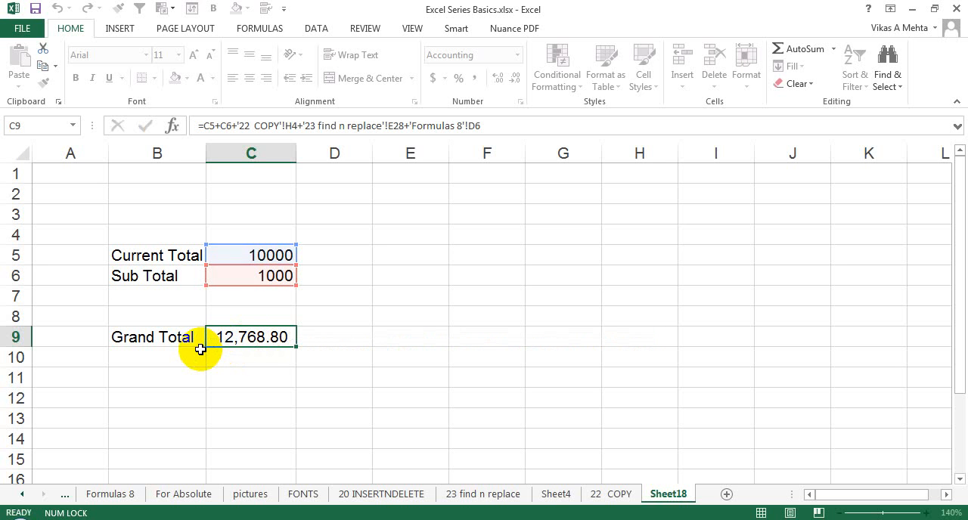
- Copy the Grand Total label from B9 into B10
click(190, 346)
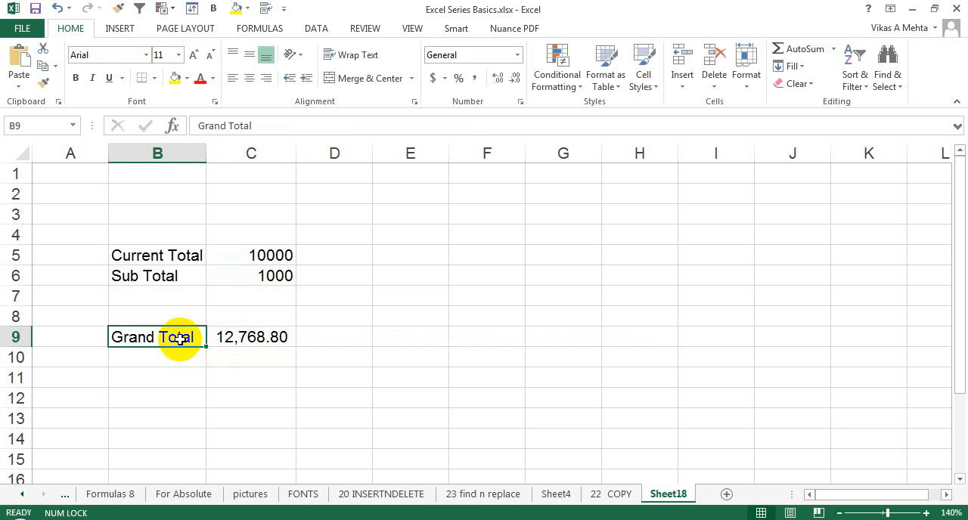
key(ctrl+c)
click(174, 362)
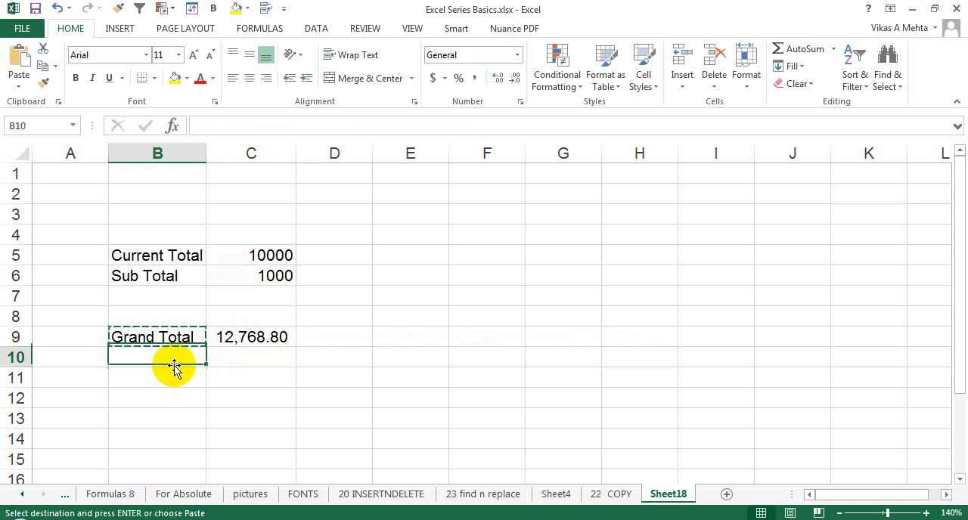
- Change the label in B10 to "Overall Grand Total" and widen column B to fit it
double_click(114, 358)
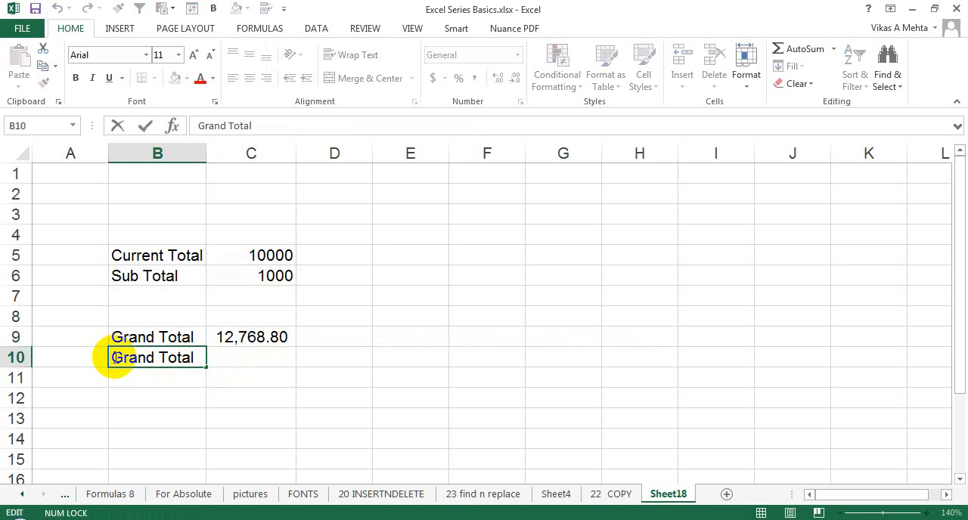
text(oVER)
key(BackSpace)
key(BackSpace)
key(BackSpace)
key(BackSpace)
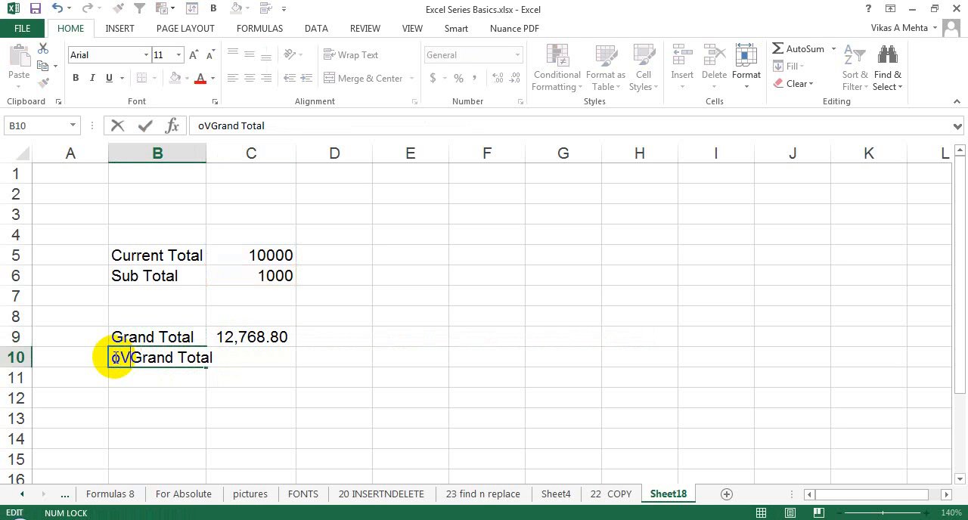
text(O)
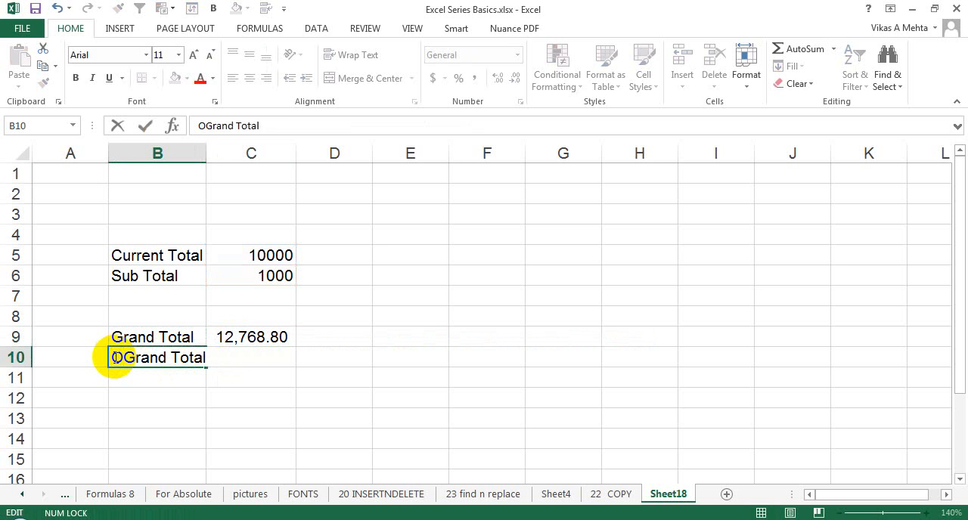
text(verall)
key(Return)
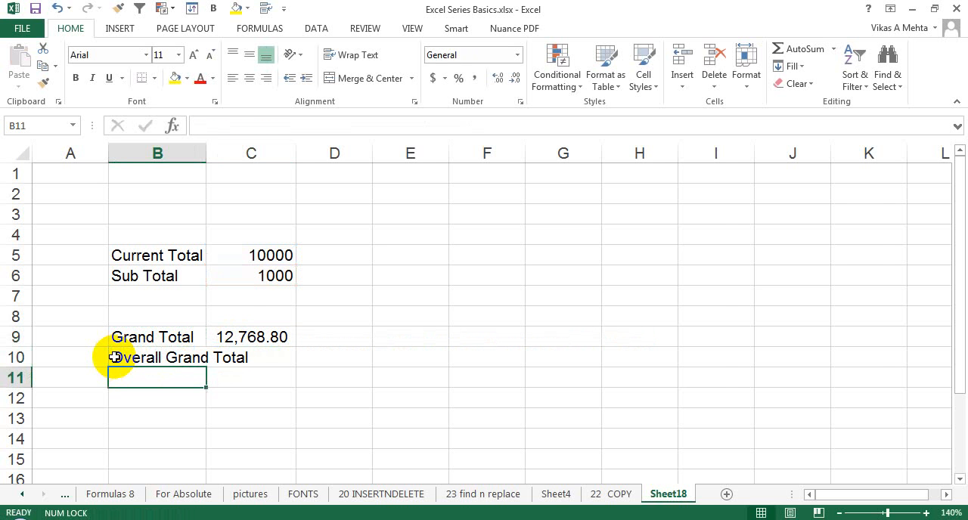
drag(211, 151, 253, 152)
click(231, 355)
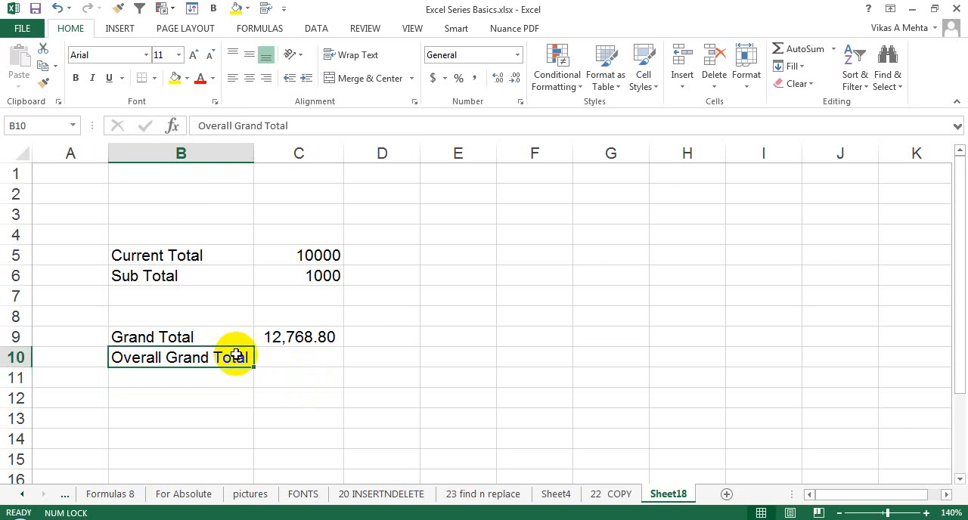
- Select C10 for the overall total, then switch to the 23 find n replace sheet of the Book3 workbook
click(266, 356)
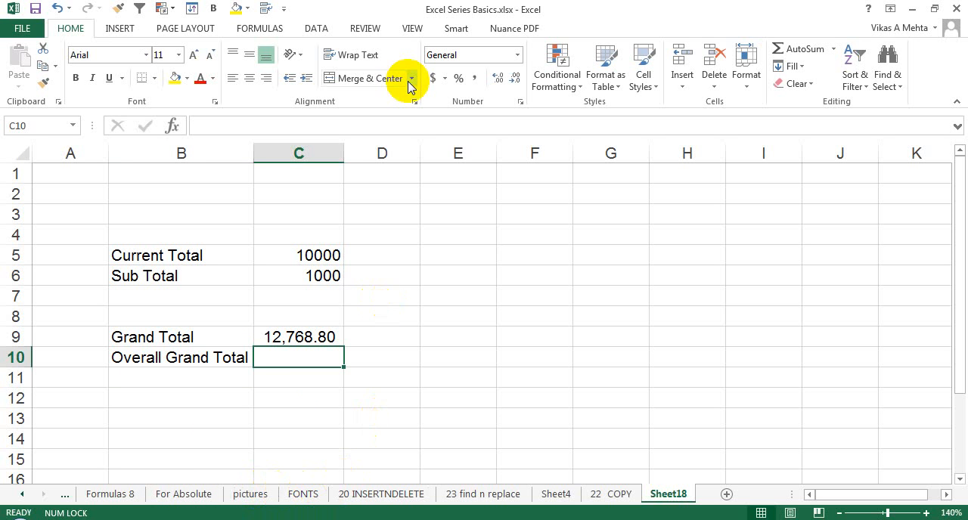
click(412, 31)
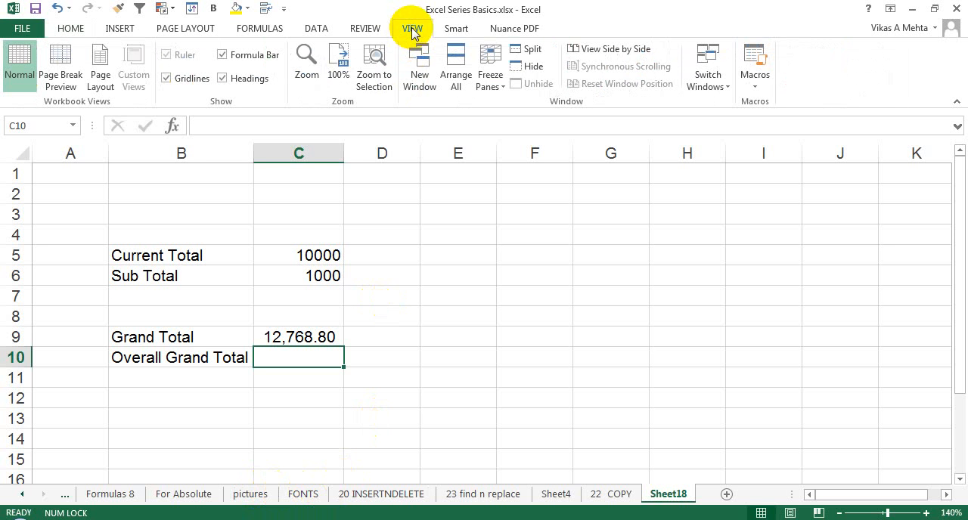
click(715, 90)
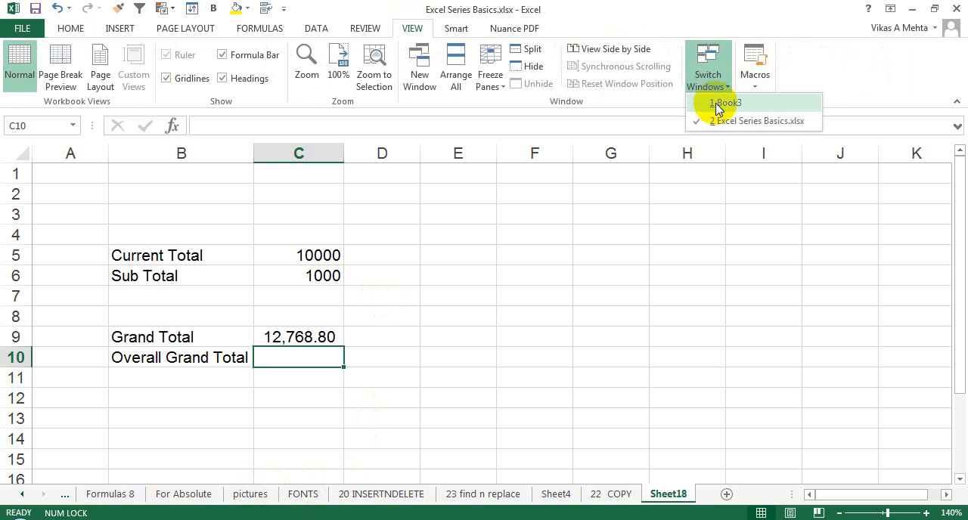
click(717, 105)
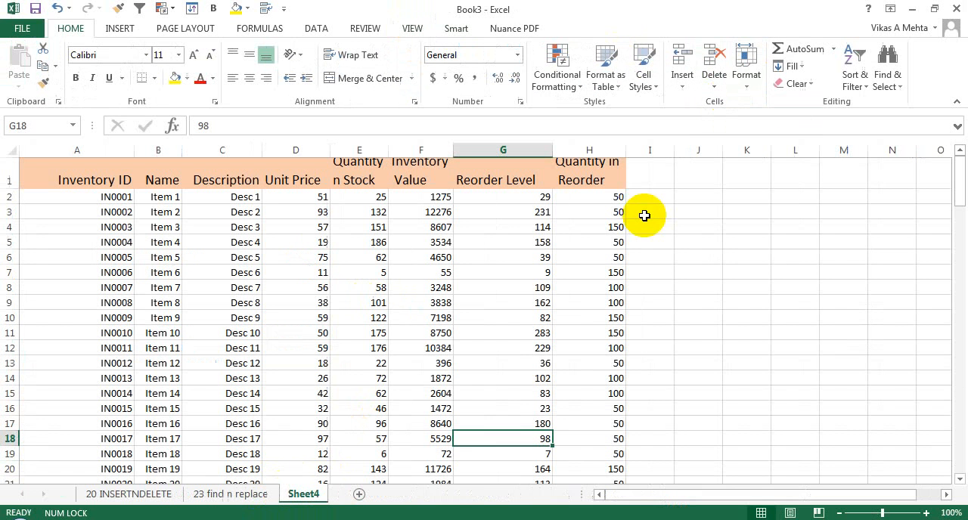
click(358, 347)
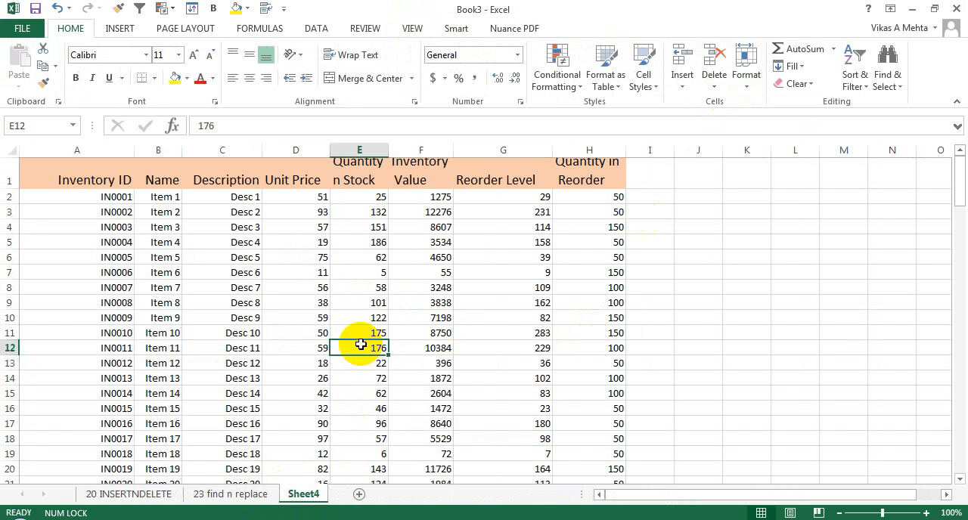
click(201, 495)
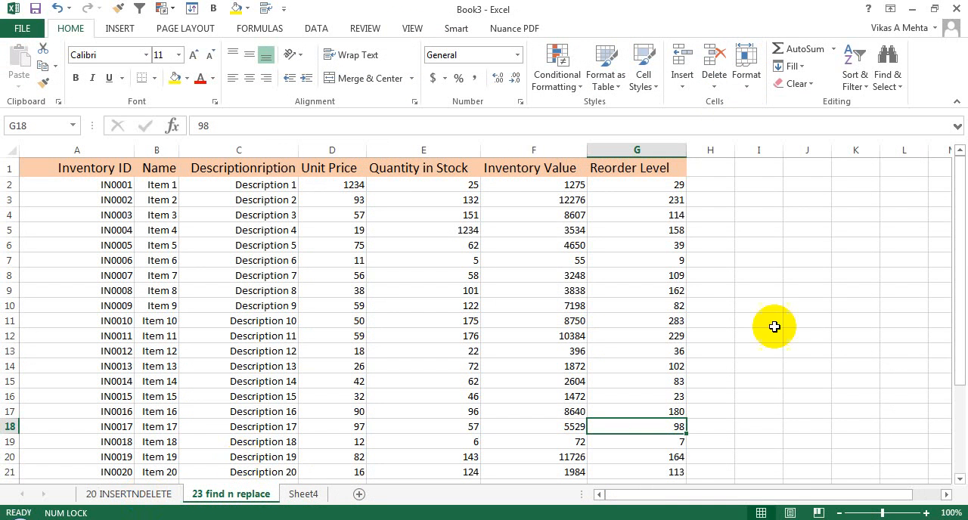
- Set the Quantity in Stock of Item 25 in E26 of Book3's 23 find n replace sheet to 2000
drag(959, 306, 954, 389)
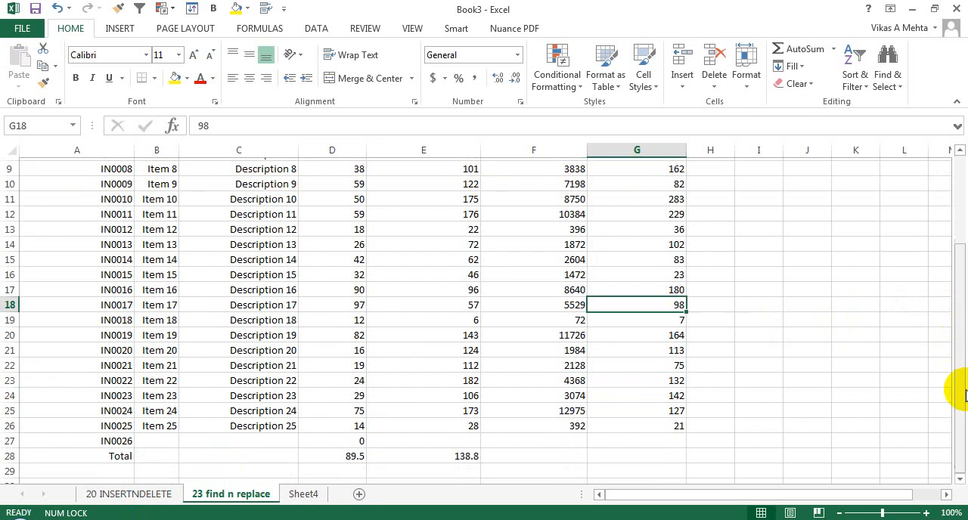
click(453, 422)
text(2000)
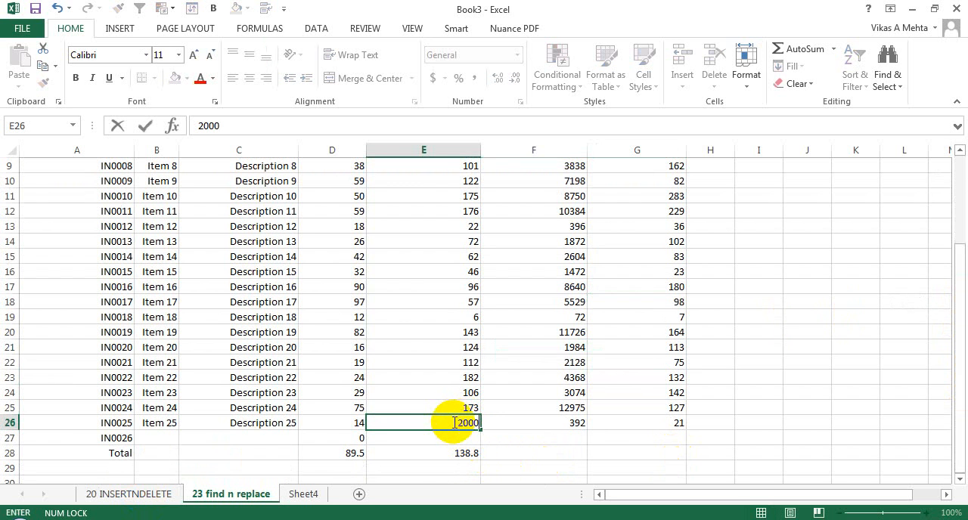
key(Return)
- Commit the E26 entry, inspect the total formula in E28, and browse Book3's Sheet4 and 20 INSERTNDELETE sheets
click(455, 453)
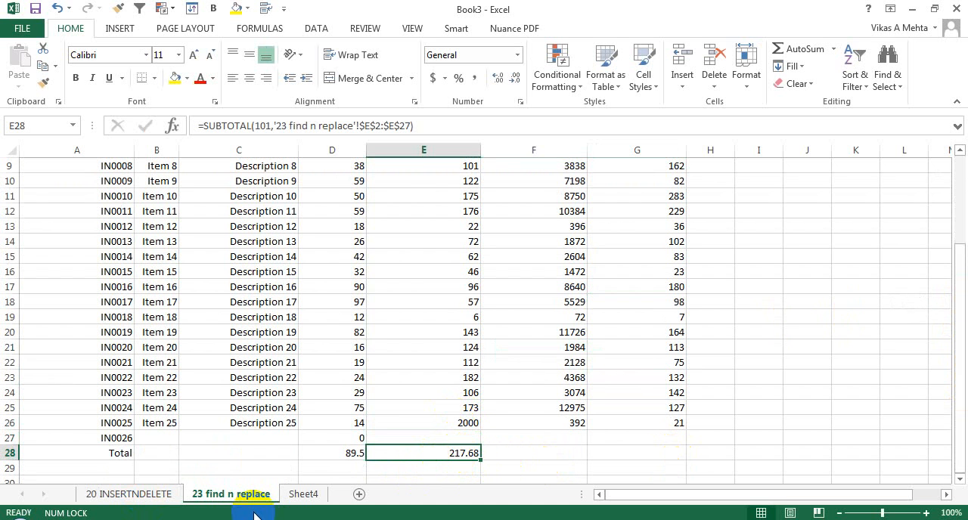
double_click(439, 454)
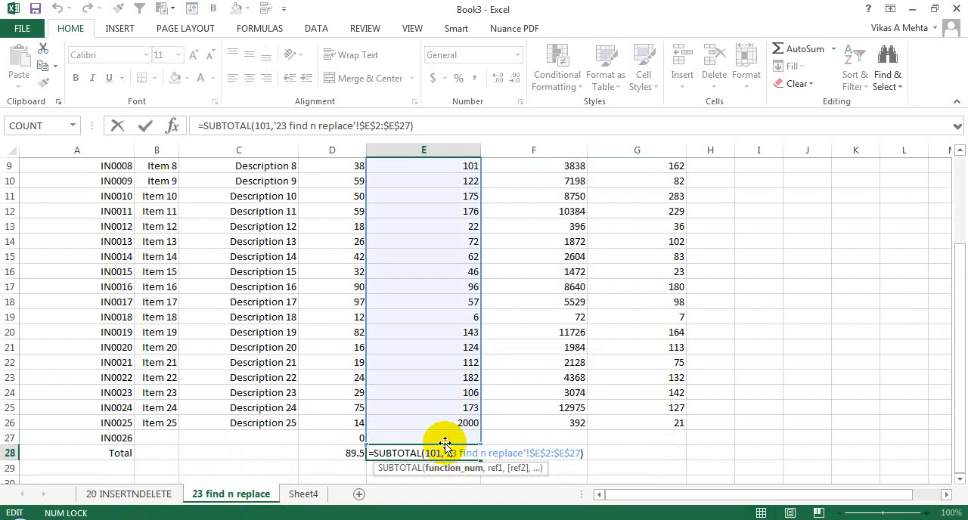
key(Escape)
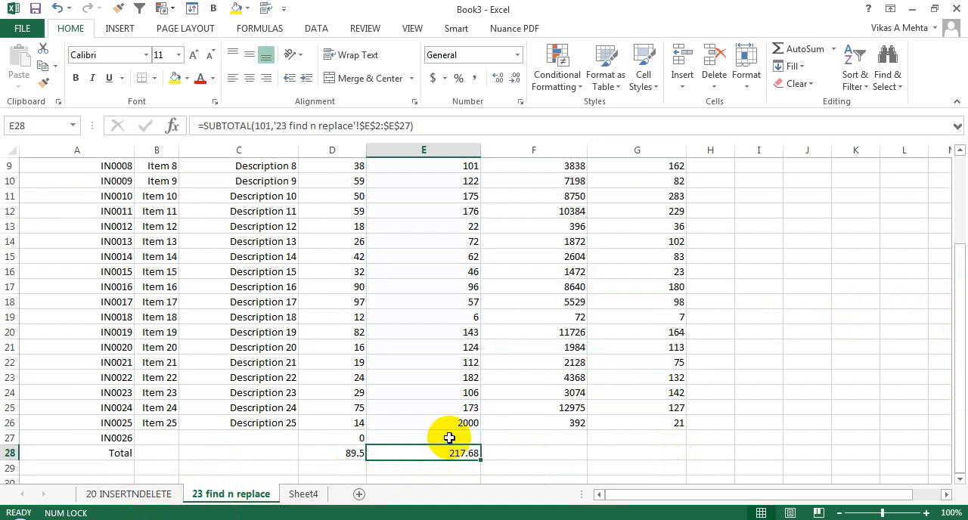
click(295, 494)
click(123, 495)
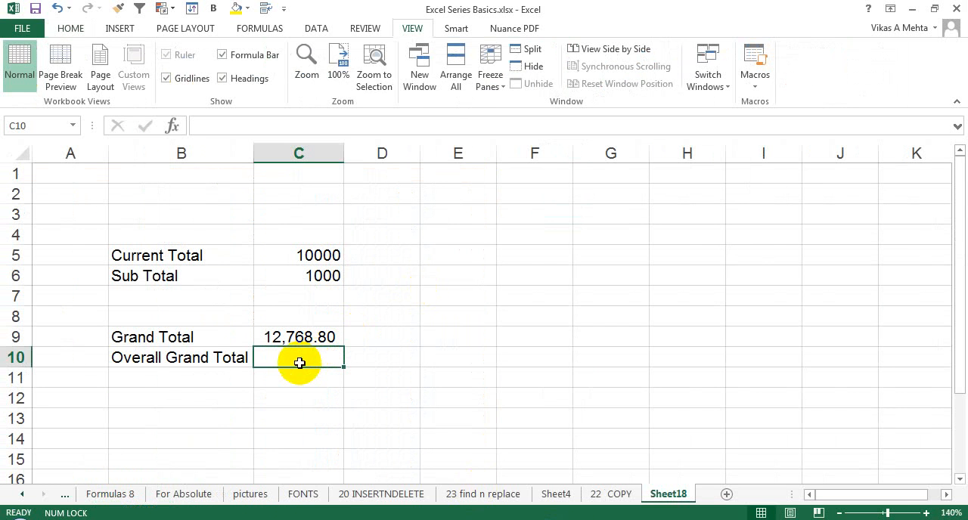
- Return to Sheet18 of Excel Series Basics.xlsx and begin the Overall Grand Total formula in C10 with =C5+C6+
click(280, 337)
click(298, 359)
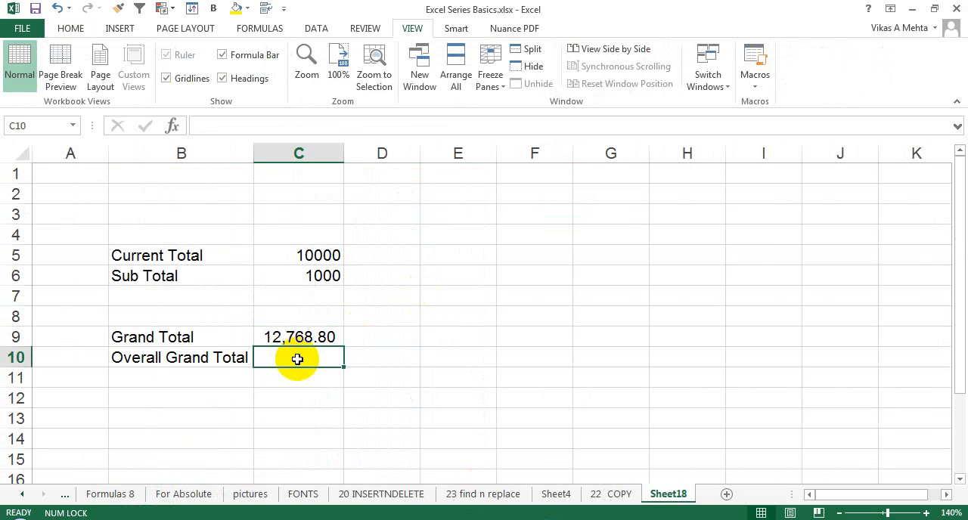
text(=)
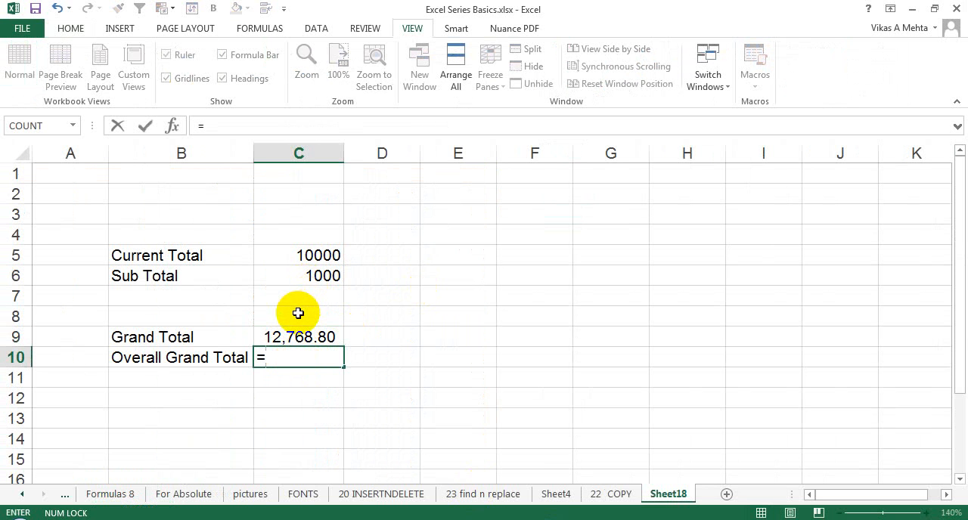
click(324, 253)
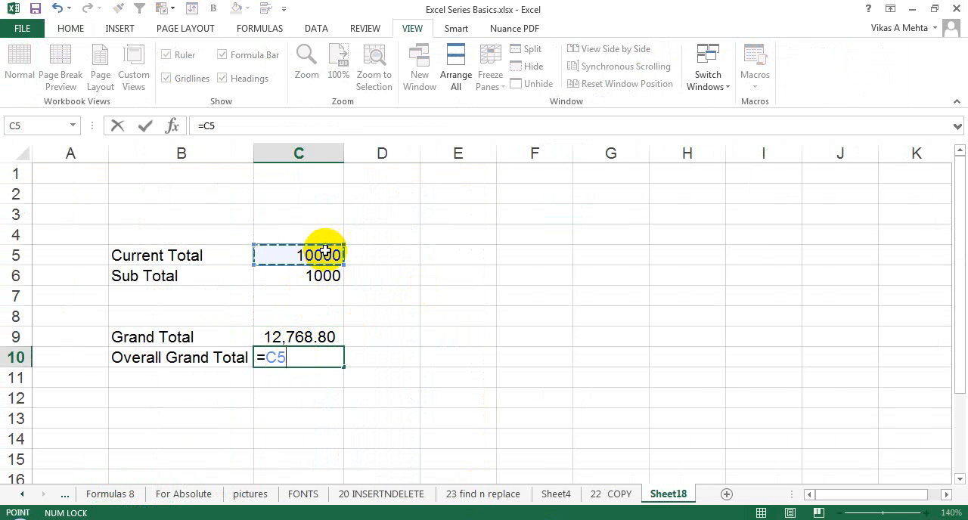
text(+)
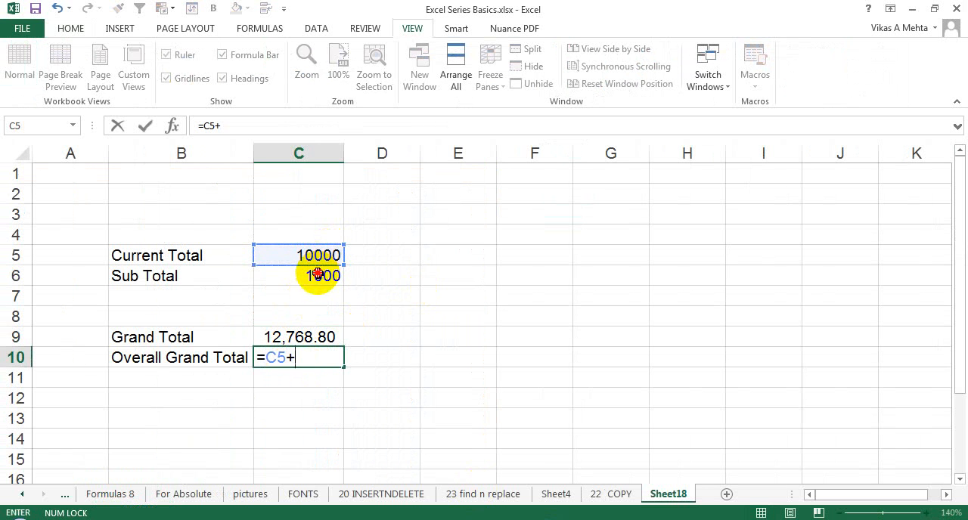
click(318, 274)
text(+)
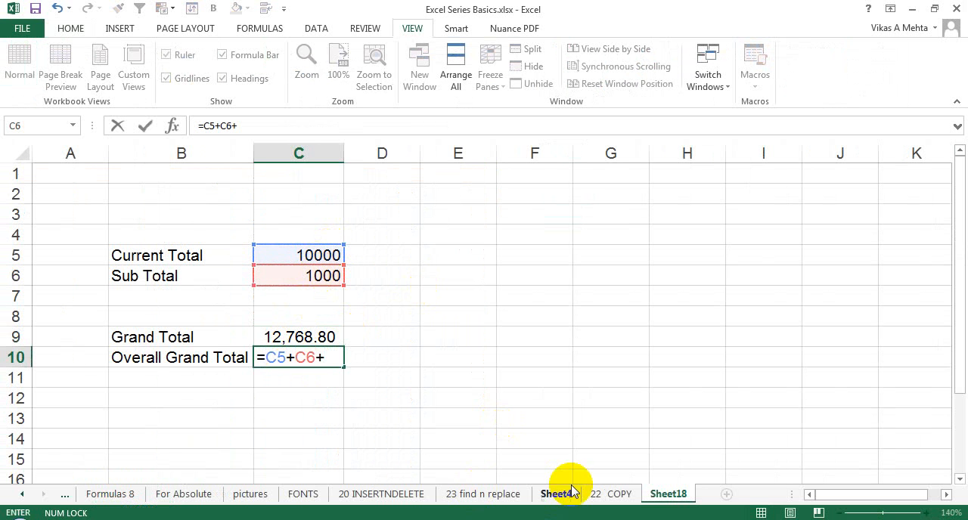
- Extend the C10 formula with E28 from the same workbook's 23 find n replace sheet, followed by a plus sign
click(505, 493)
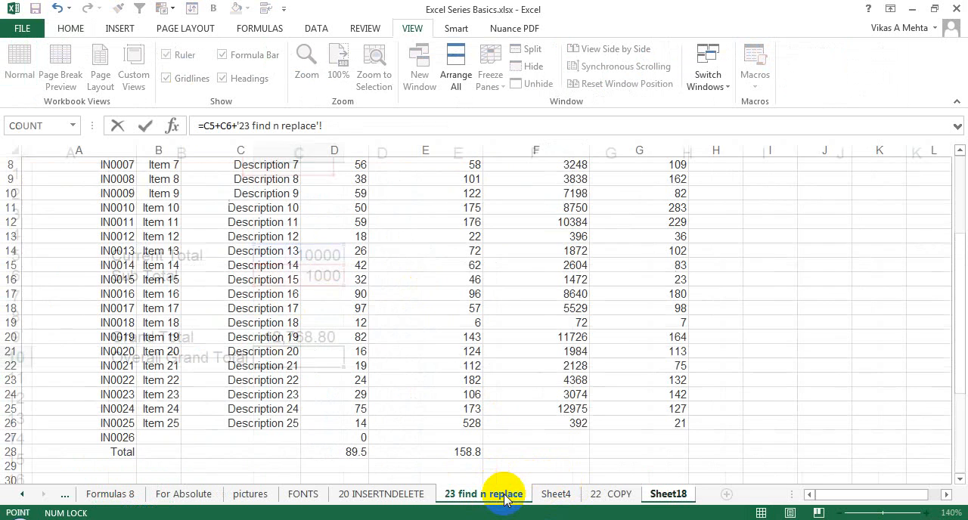
click(454, 453)
text(+)
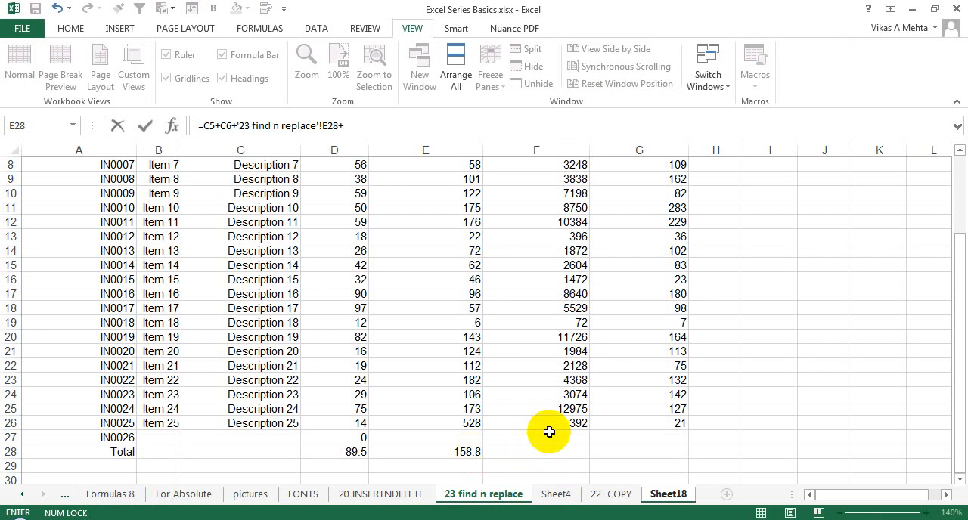
- Complete the C10 formula by adding cell D28 from the 23 find n replace sheet of the Book3 workbook
click(713, 84)
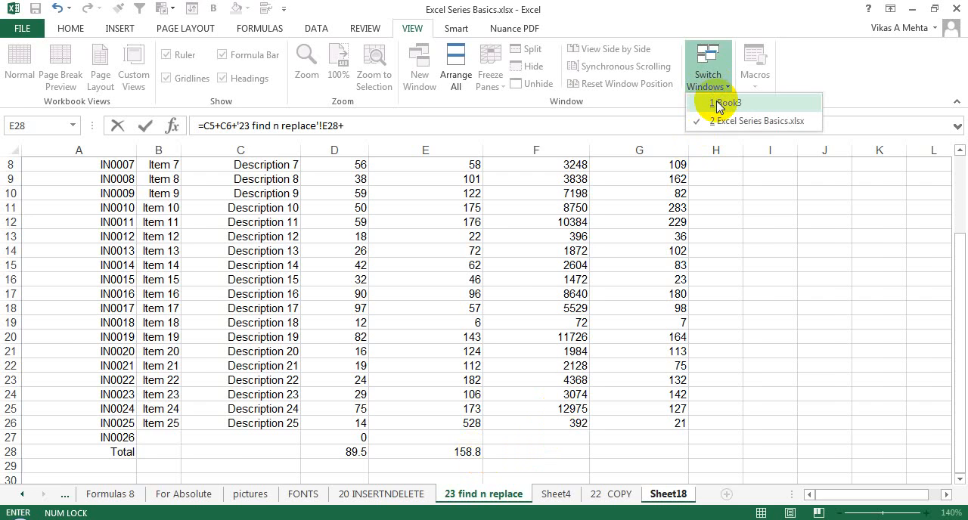
click(718, 102)
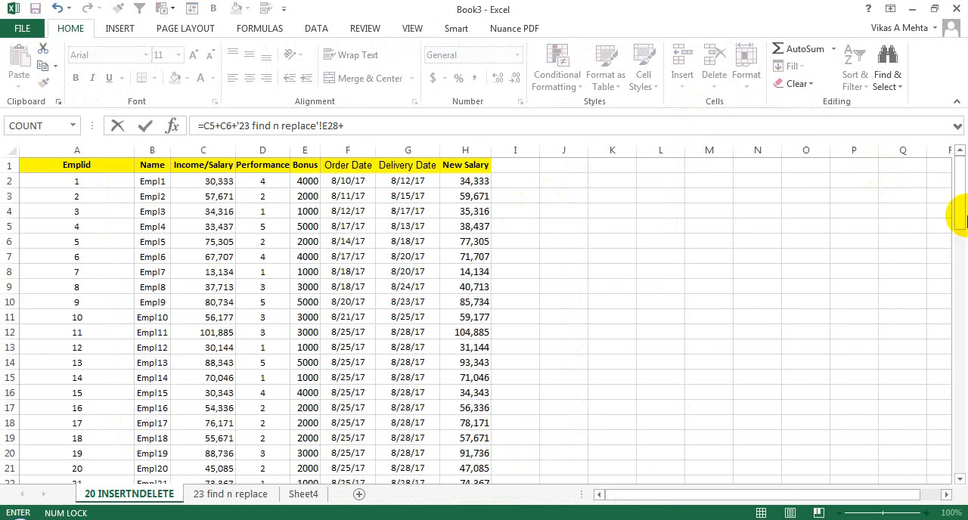
drag(959, 218, 958, 371)
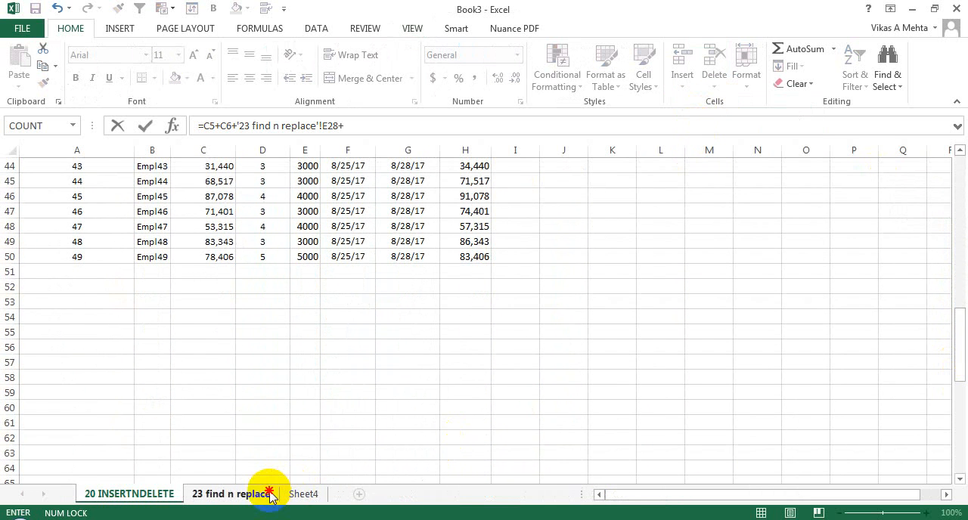
click(266, 493)
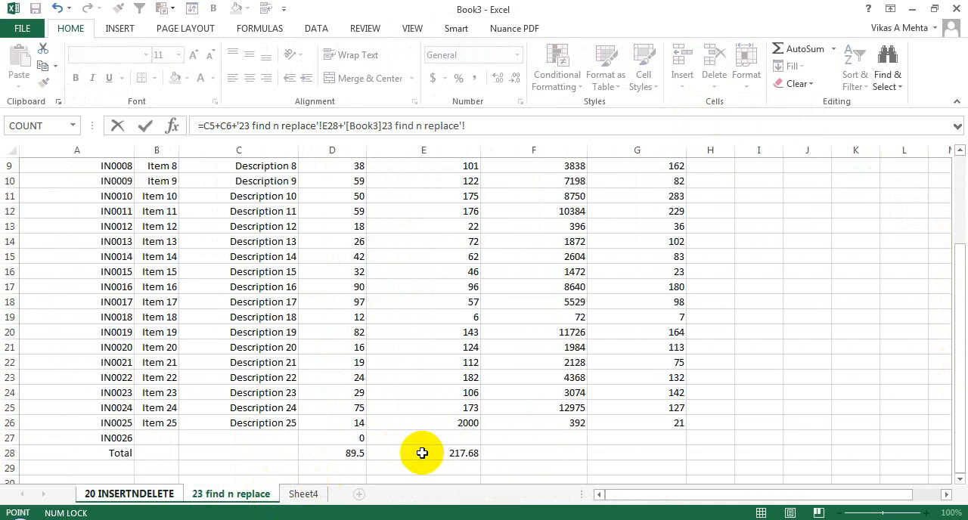
click(335, 453)
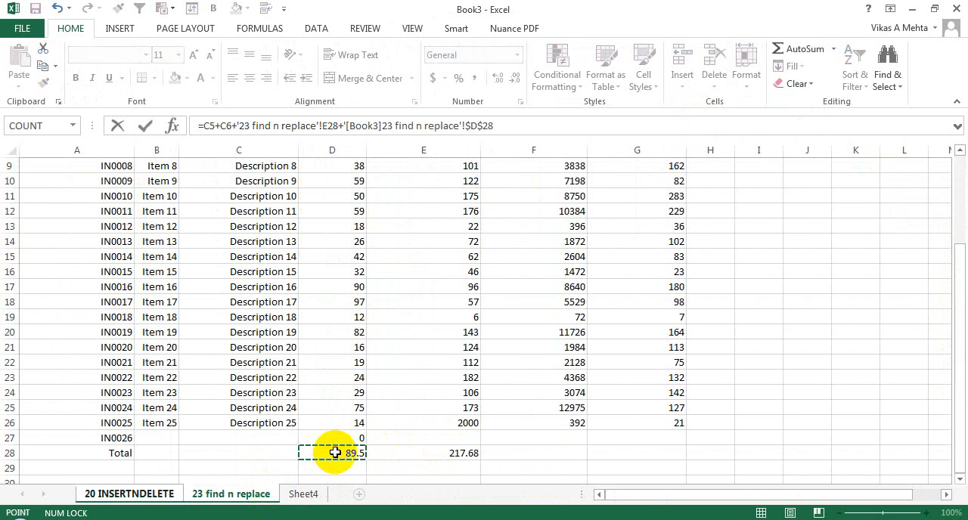
key(Return)
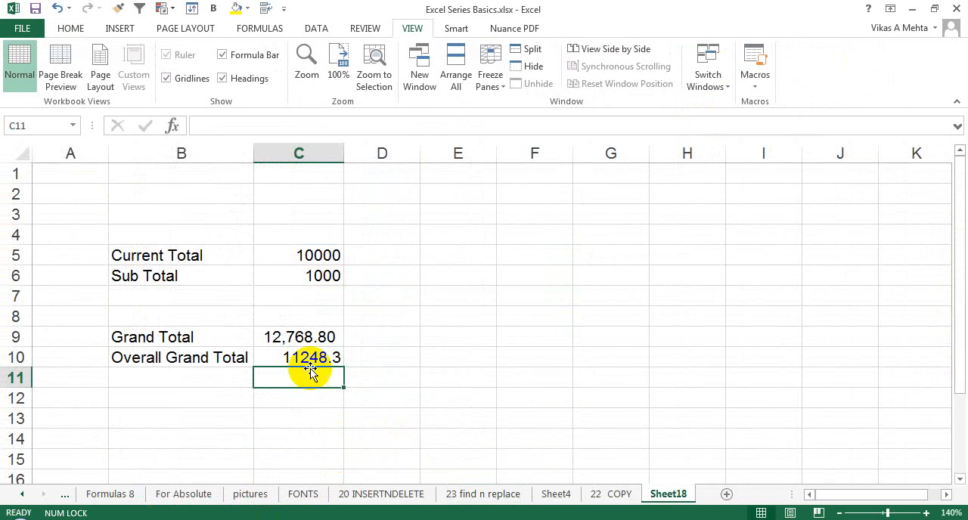
- Examine the Overall Grand Total formula in C10, highlighting its [Book3] workbook reference and checking the list of open workbooks
click(301, 354)
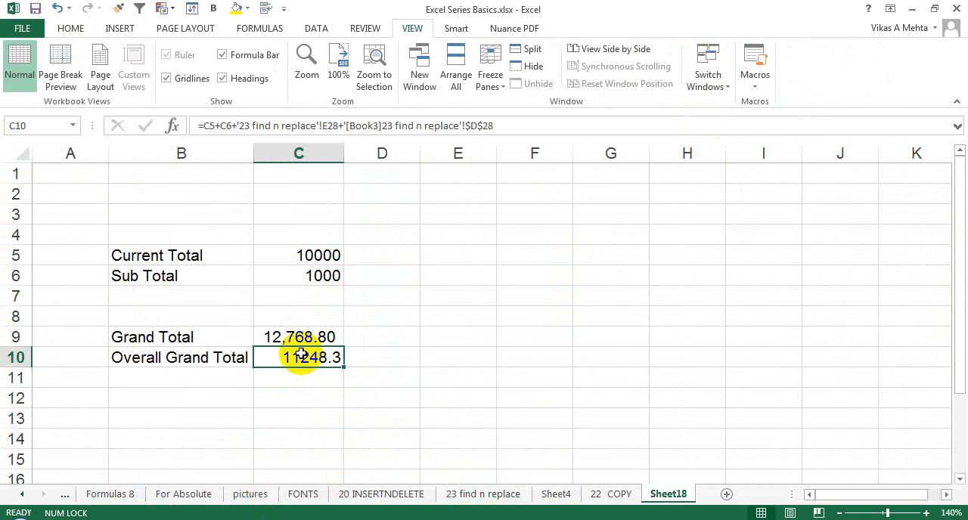
double_click(301, 354)
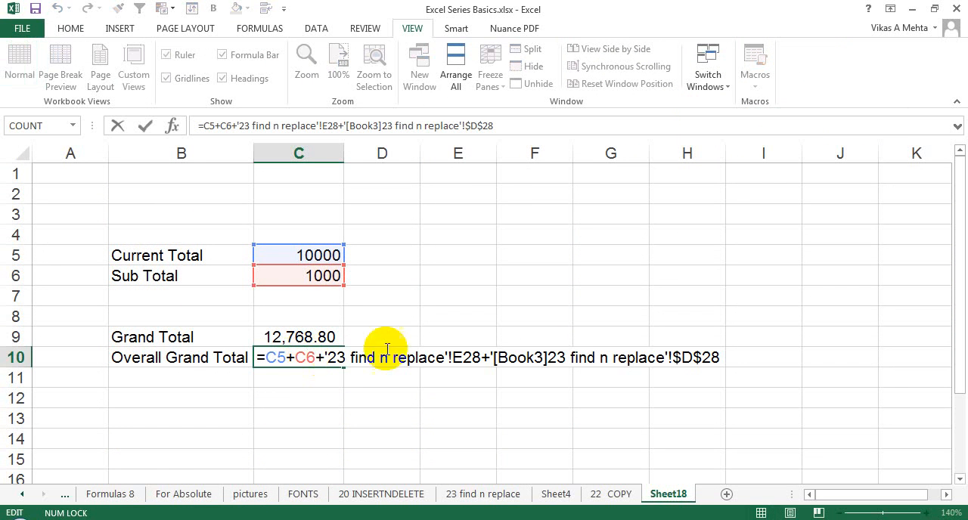
drag(492, 357, 550, 355)
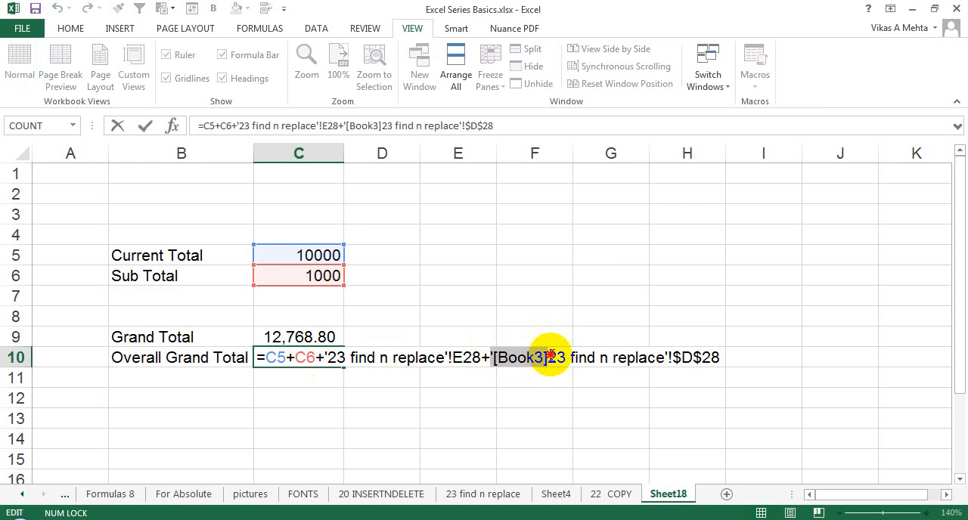
click(707, 68)
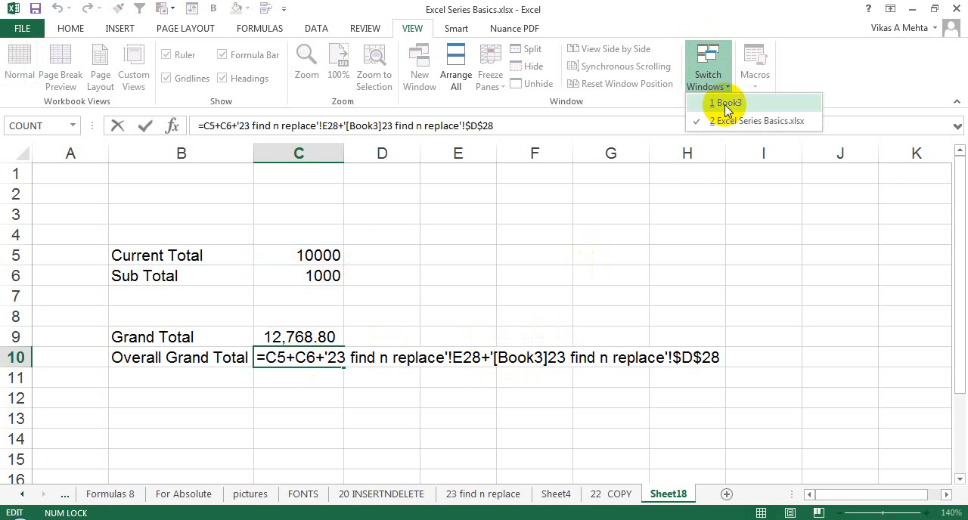
click(724, 106)
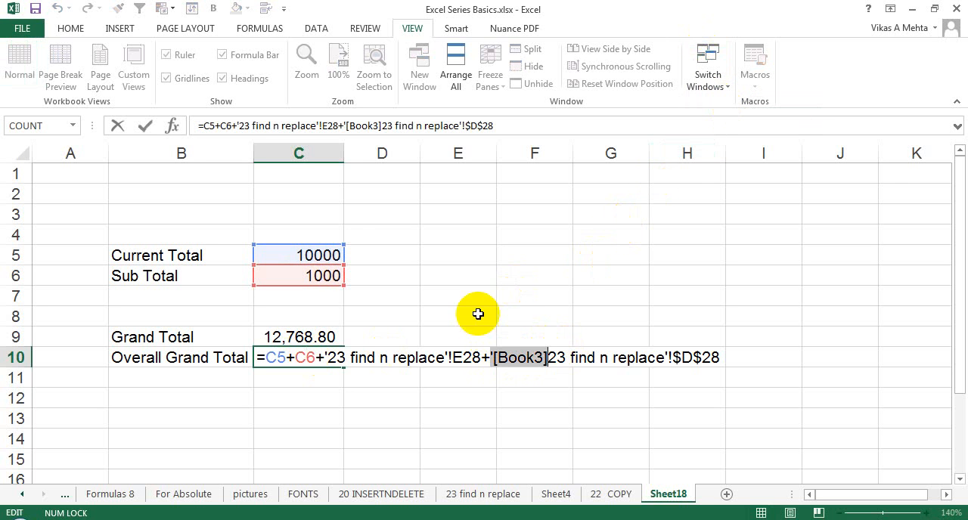
click(507, 351)
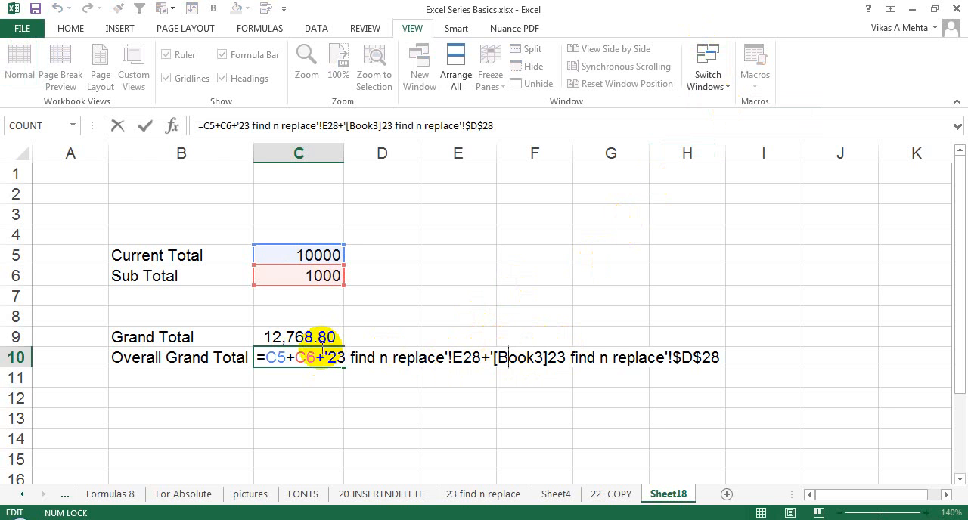
key(Return)
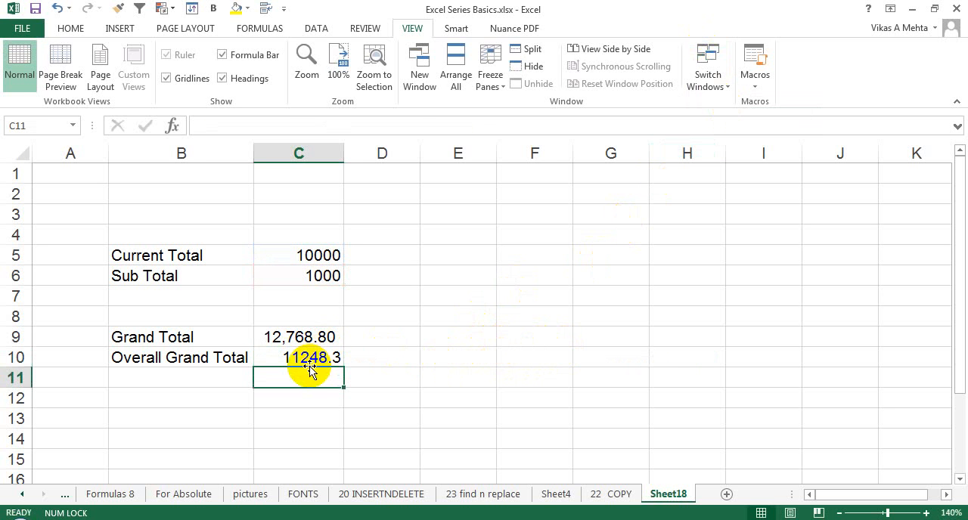
click(310, 356)
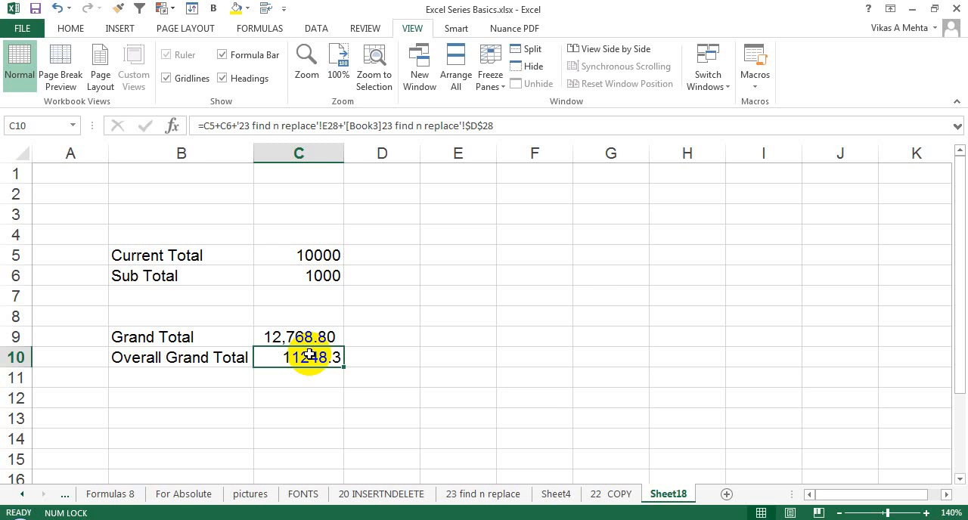
click(607, 519)
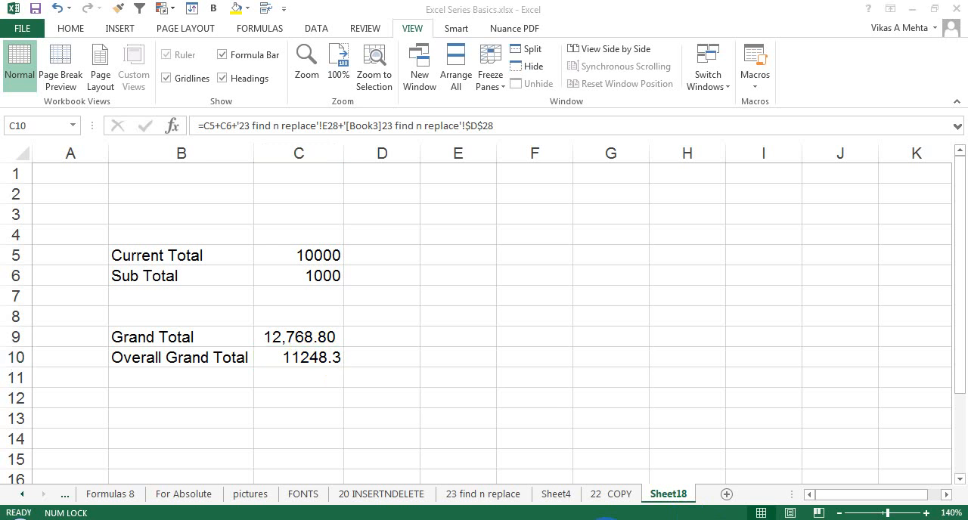